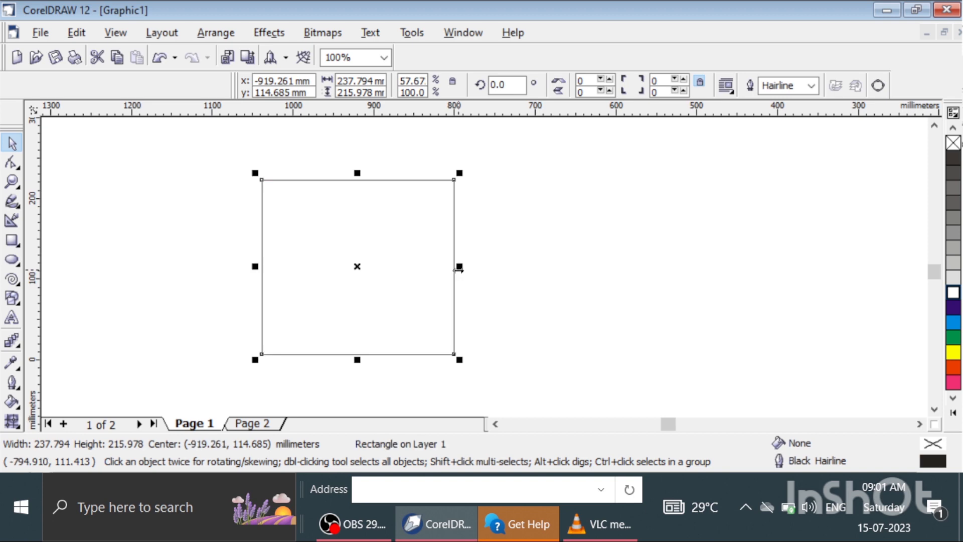
Step: Move the rectangle slightly down and right and enlarge it from its center to about 308 × 280 mm
left_click_drag(454, 354, 463, 364)
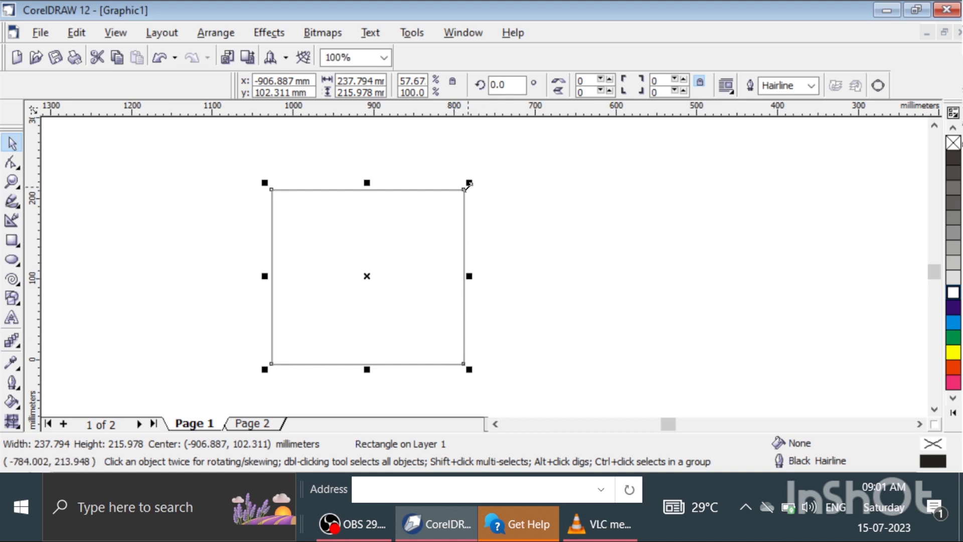
left_click_drag(469, 184, 512, 163)
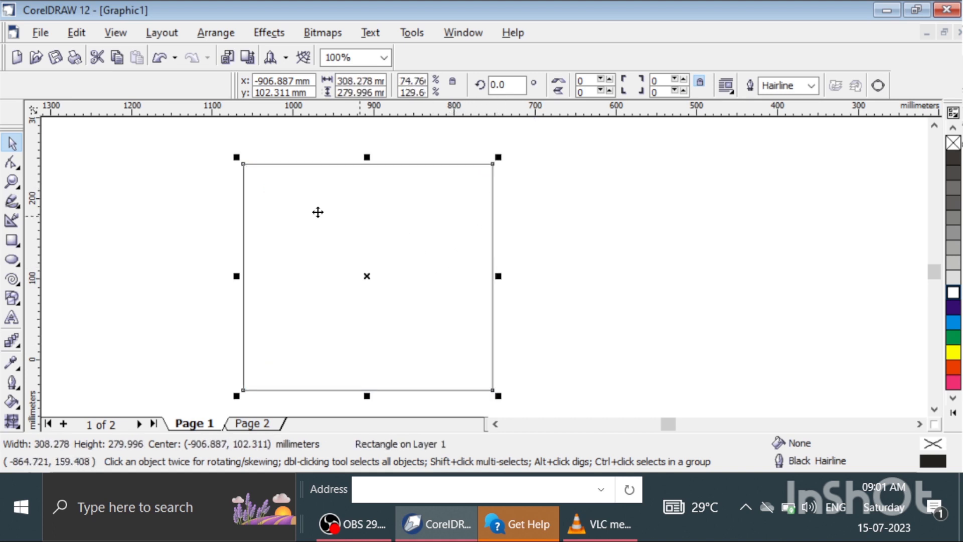
left_click(12, 162)
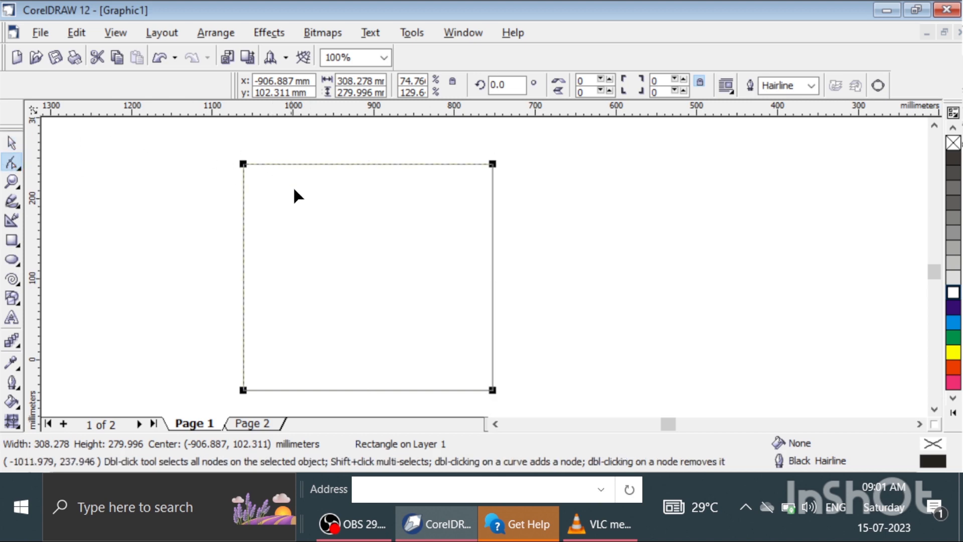
left_click(12, 143)
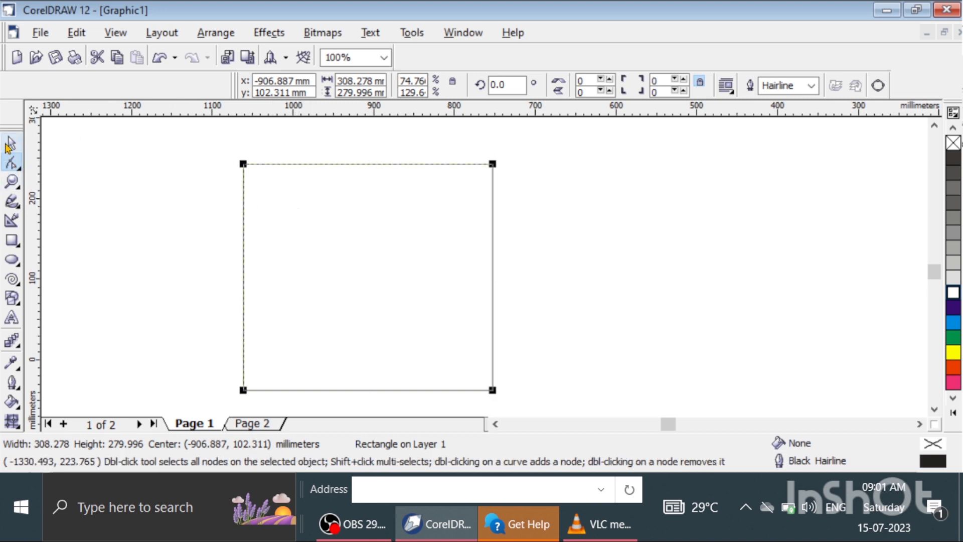
left_click(250, 229)
left_click(153, 196)
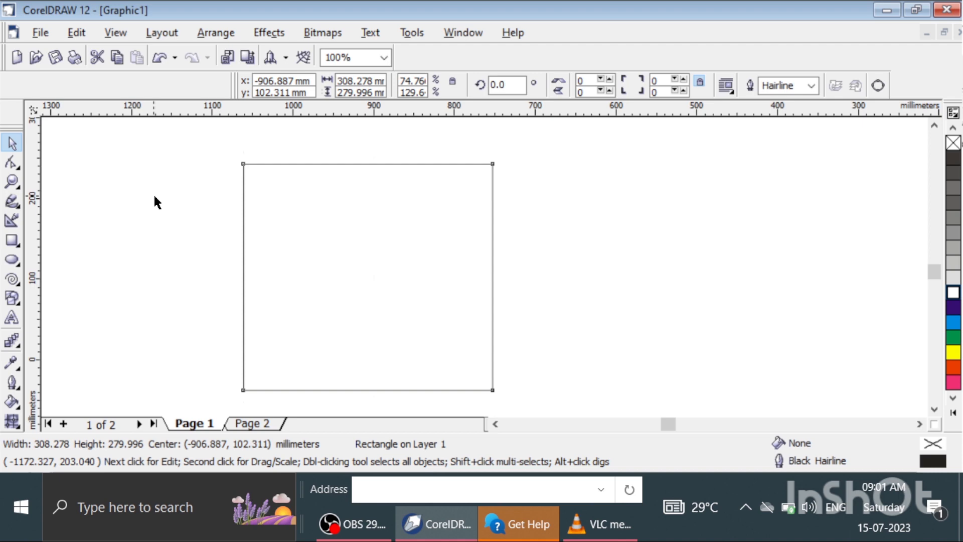
Step: Round all four corners of the rectangle to a roundness of about 26 with the Shape tool
left_click(245, 196)
left_click(19, 164)
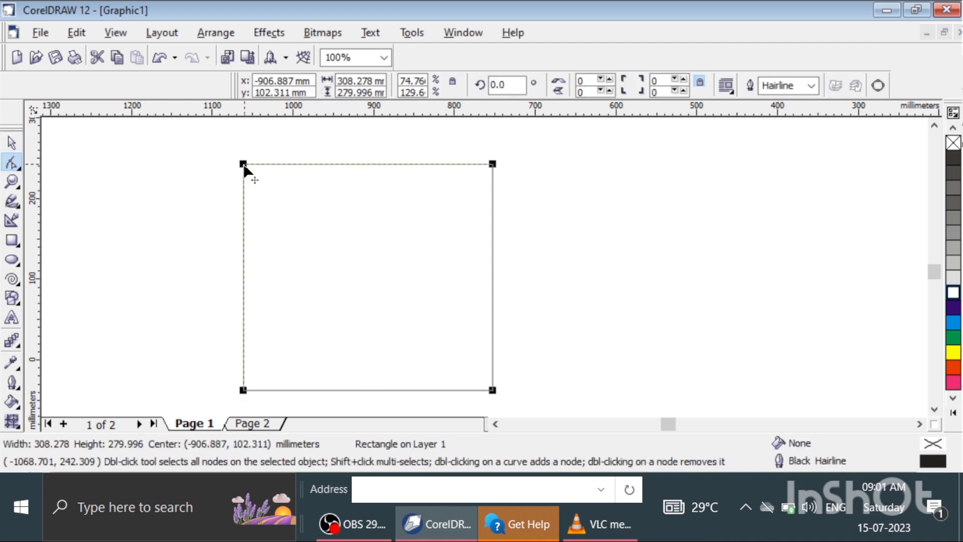
left_click(244, 167)
left_click_drag(244, 167, 259, 179)
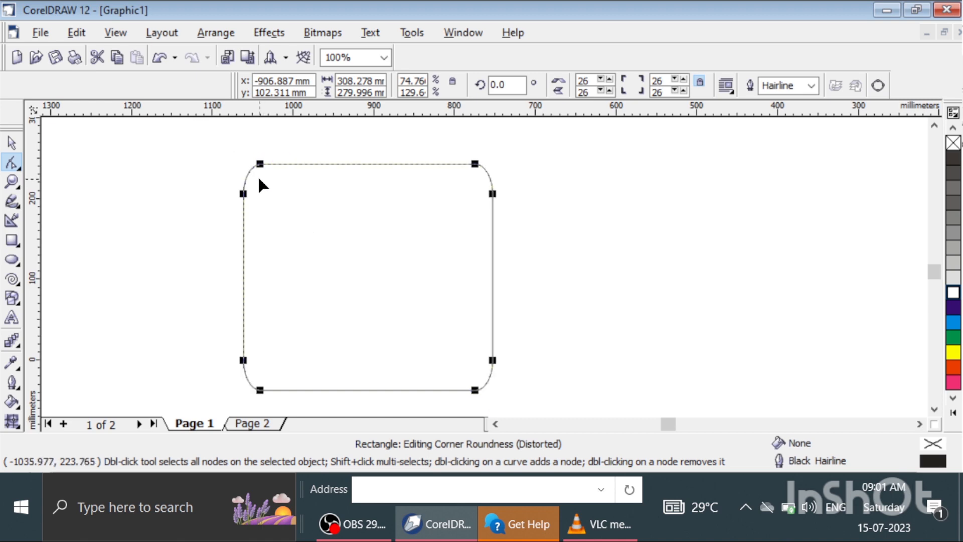
left_click(14, 147)
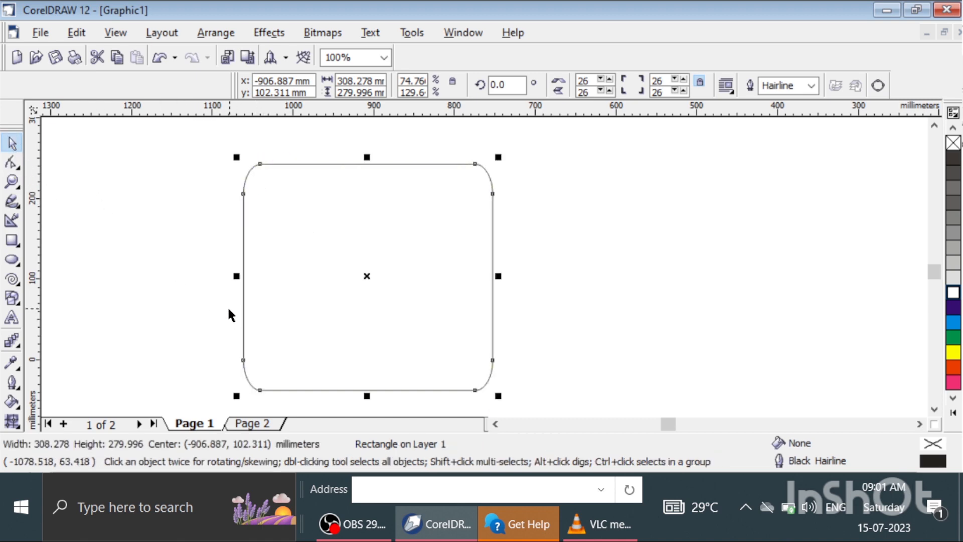
Step: Apply a 3 × 3 mesh fill to the rounded rectangle and color both upper corner nodes, the right-hand top-edge node and the upper right-edge node pink
left_click(14, 422)
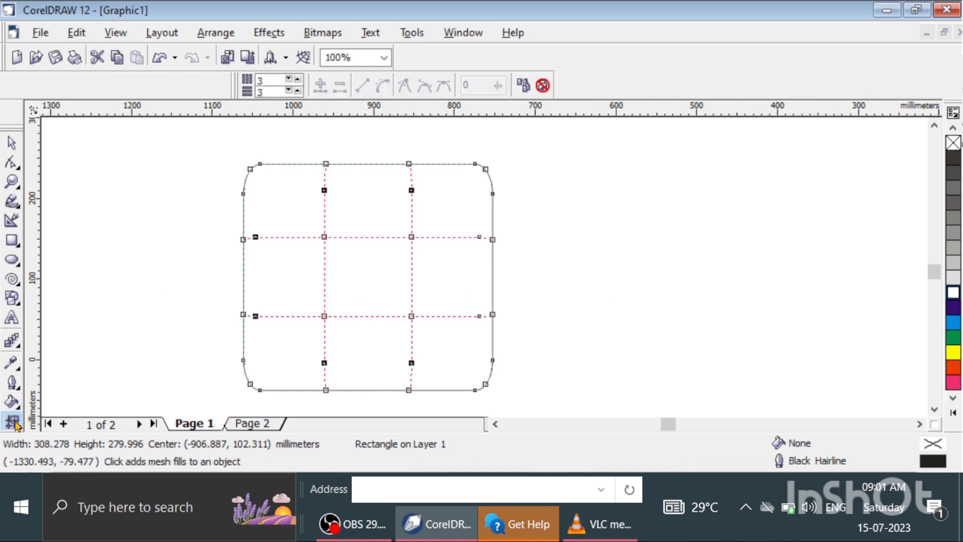
left_click(482, 167)
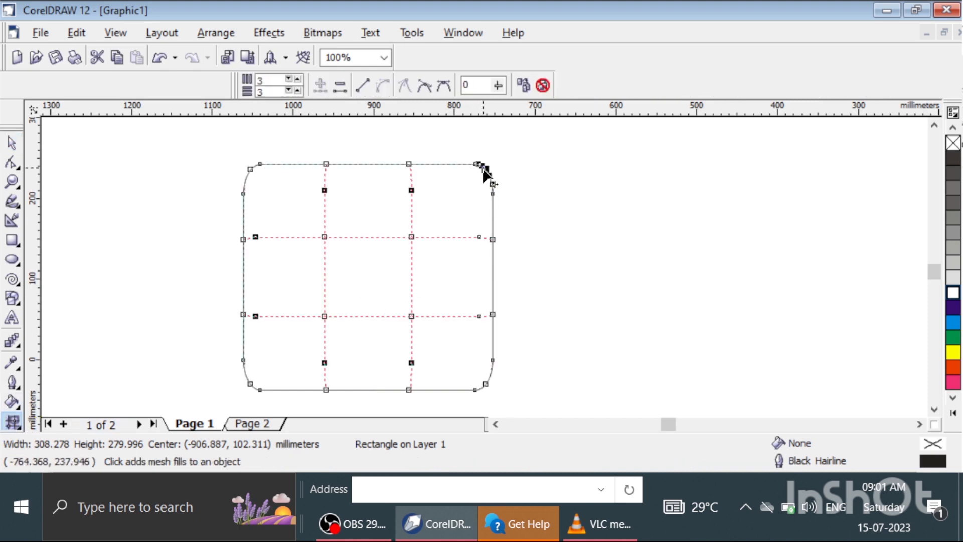
left_click(953, 382)
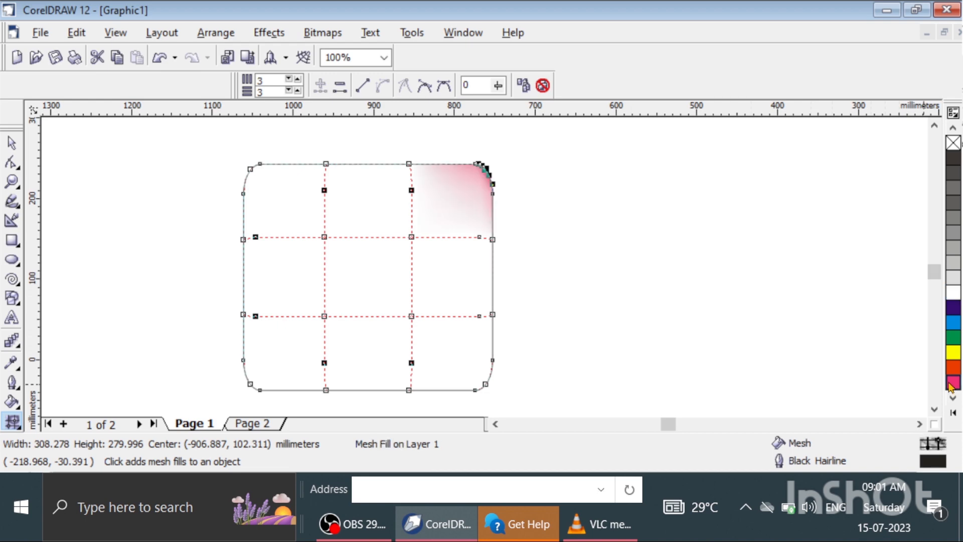
left_click(409, 163)
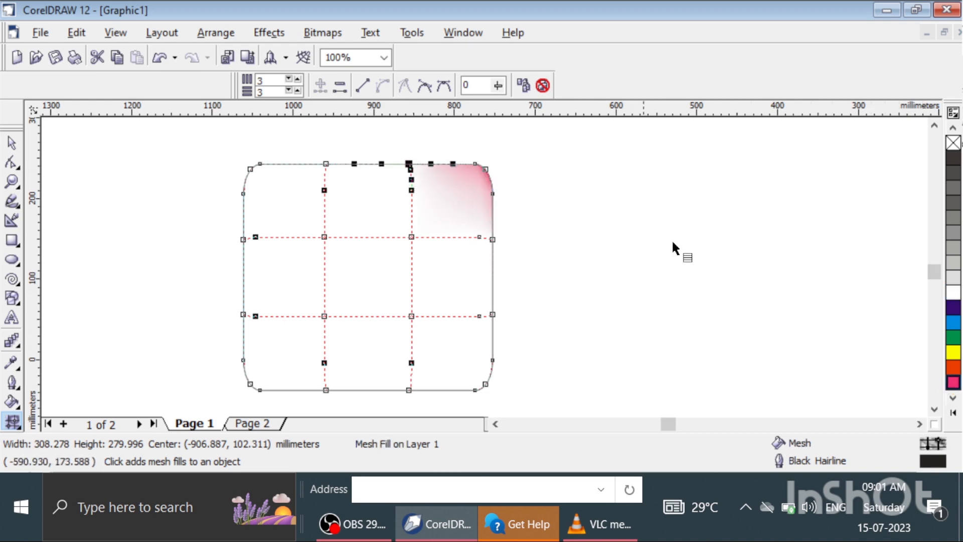
left_click(953, 383)
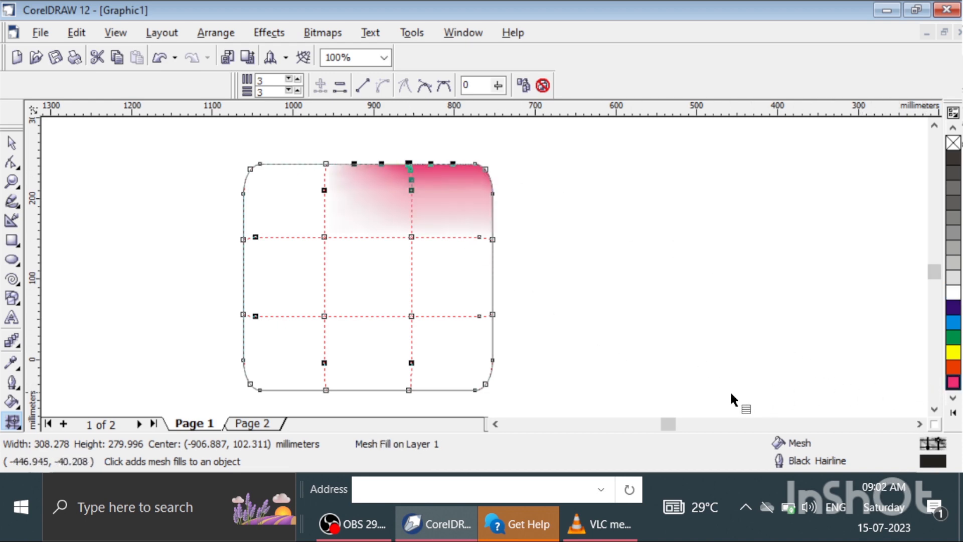
left_click(493, 240)
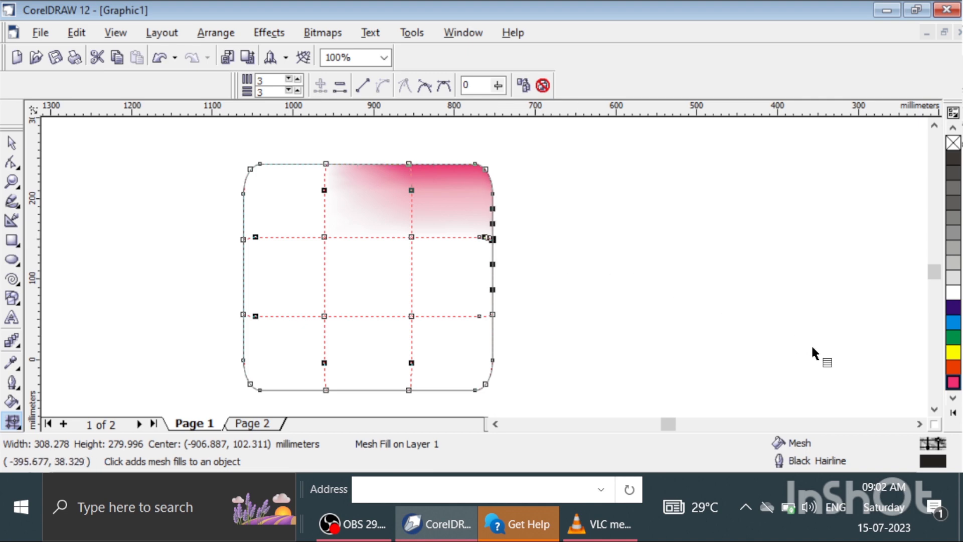
left_click(953, 383)
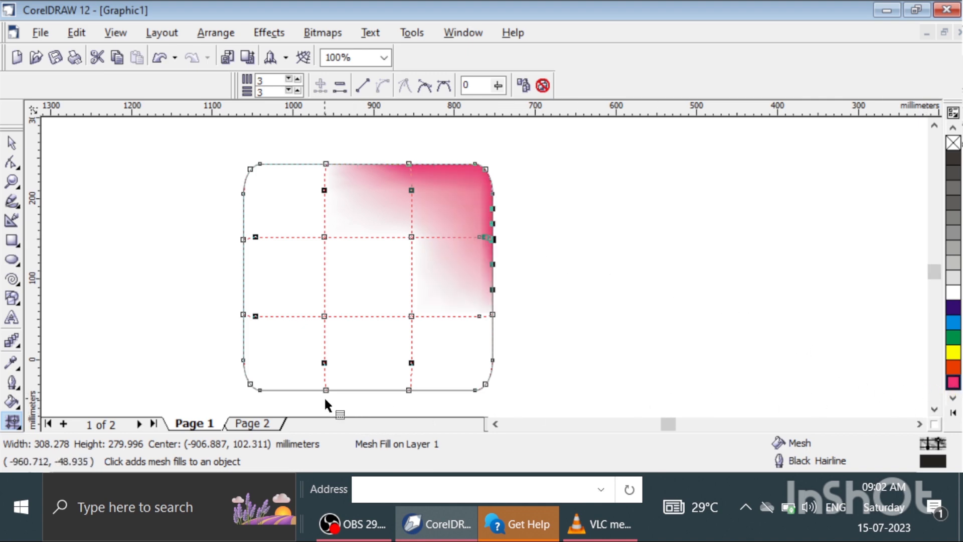
left_click(250, 169)
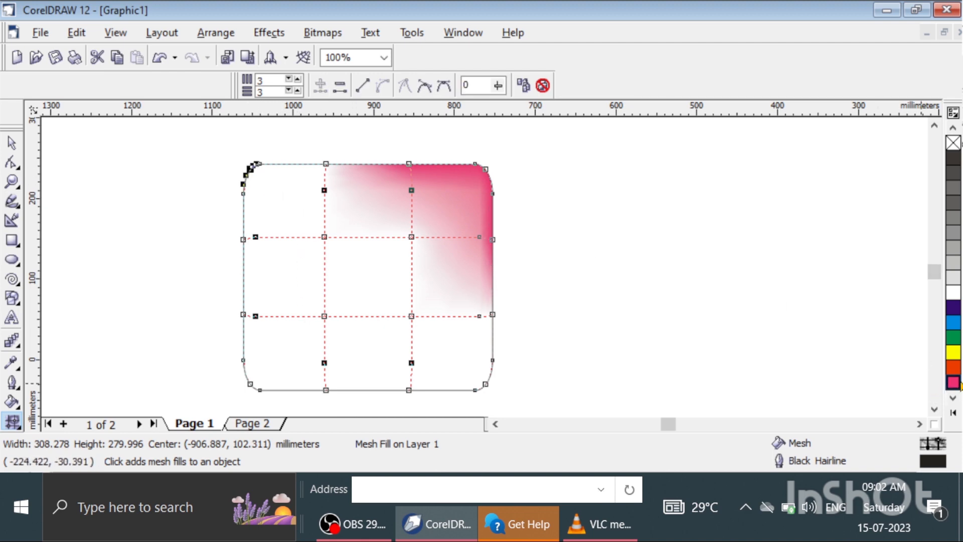
left_click(953, 383)
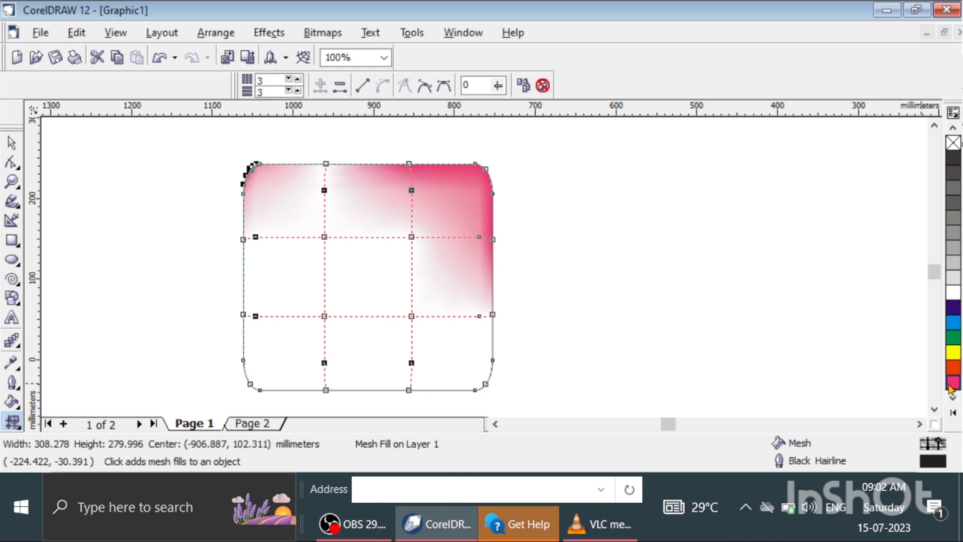
Step: Color the lower right-edge mesh node red, and the lower-right corner node and both bottom-edge nodes yellow
left_click(492, 315)
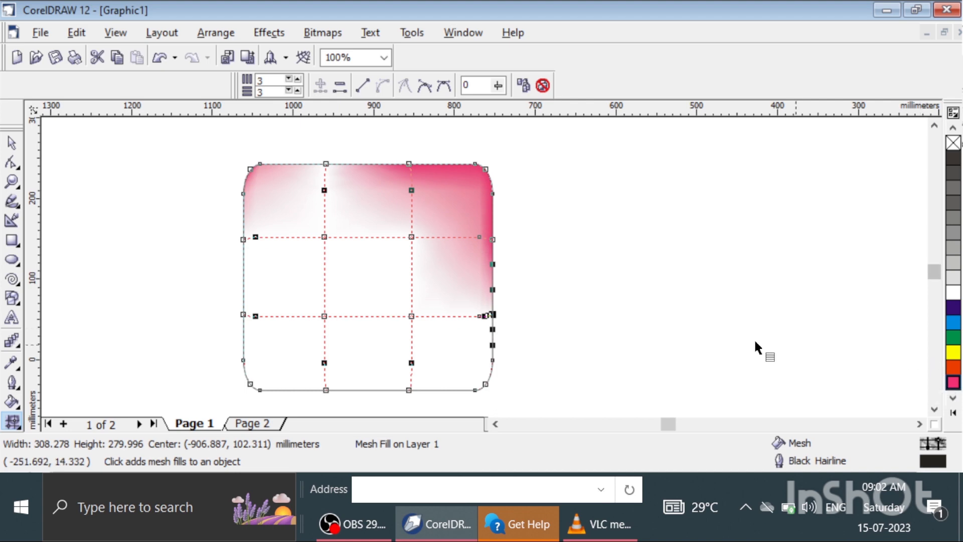
left_click(953, 367)
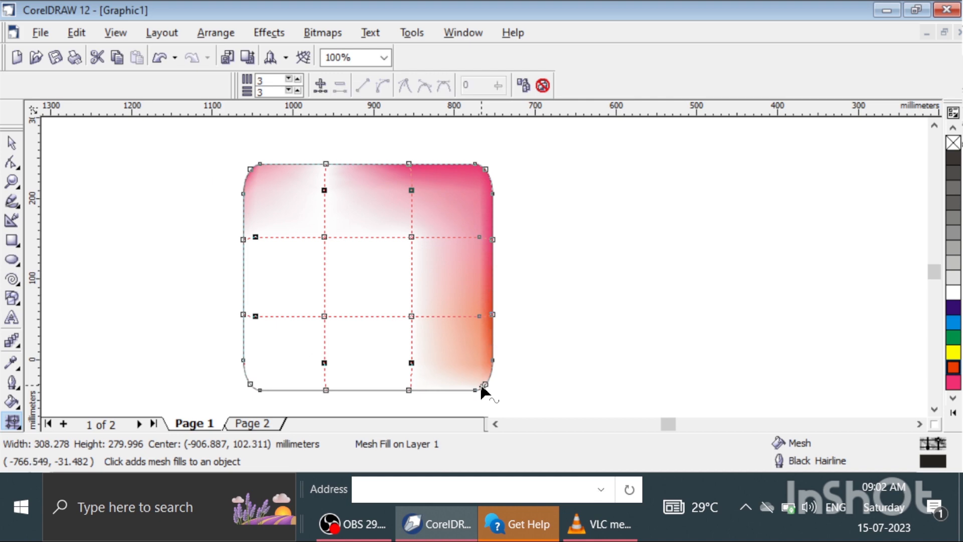
left_click_drag(499, 401, 474, 368)
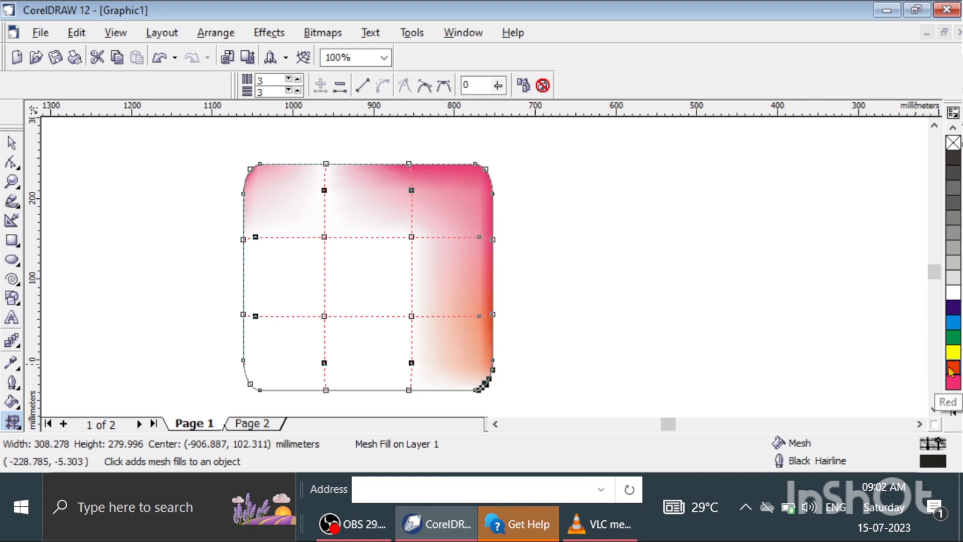
left_click(953, 353)
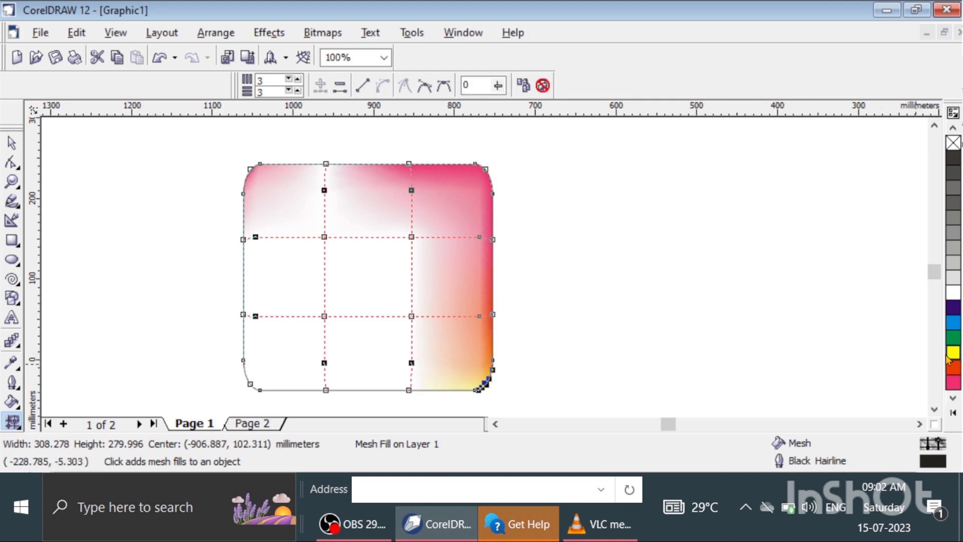
left_click(408, 390)
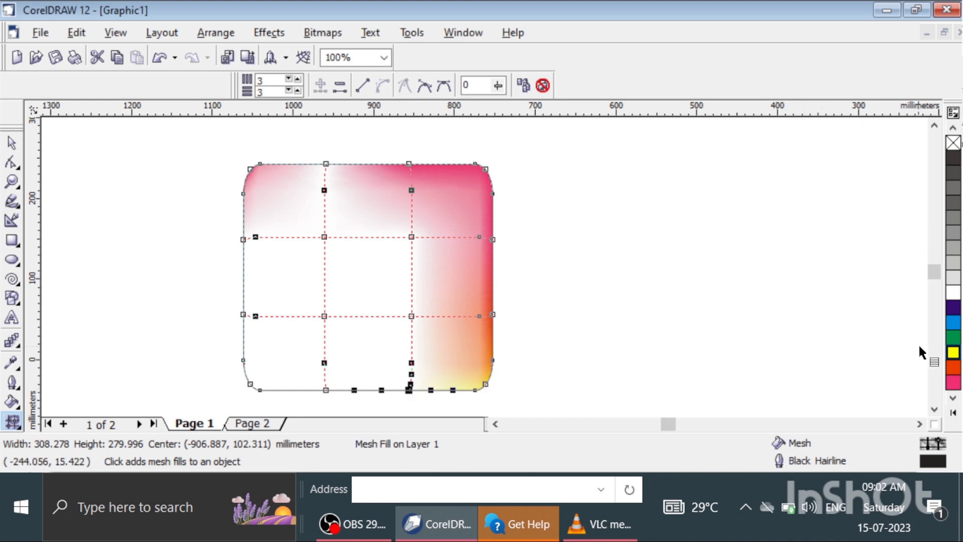
left_click(954, 354)
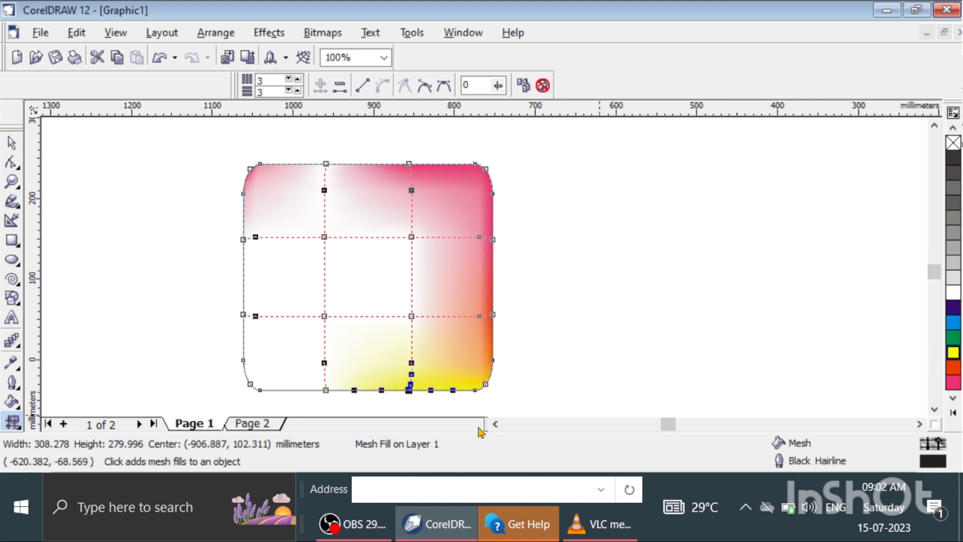
left_click(325, 390)
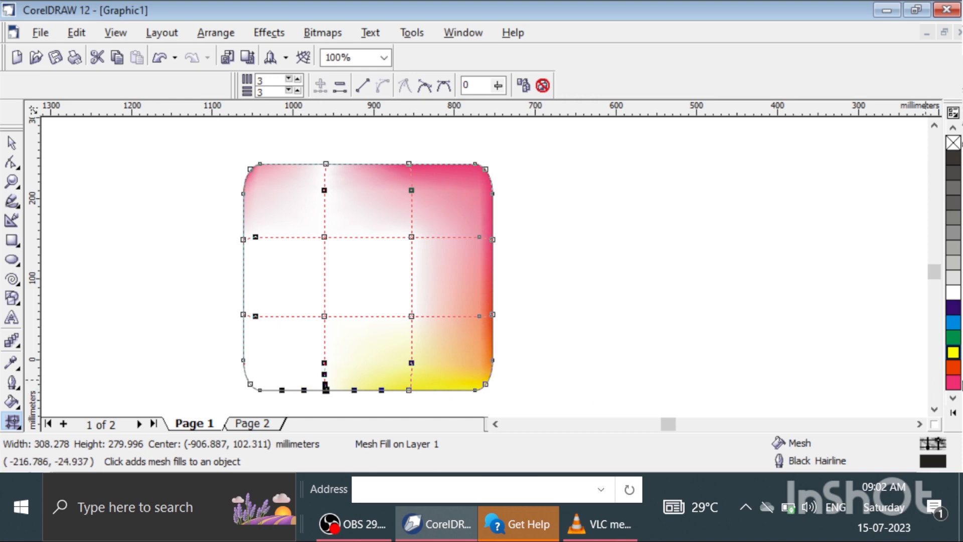
left_click(951, 354)
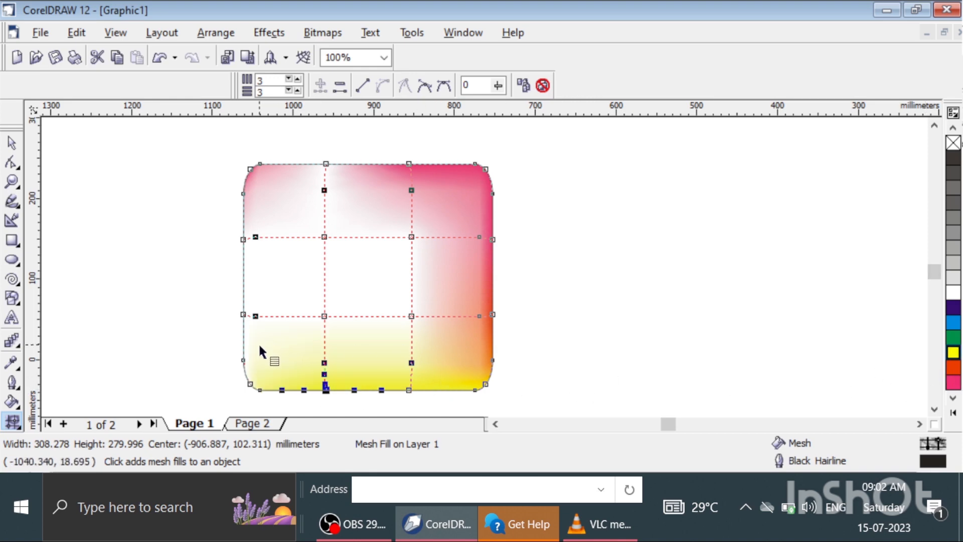
Step: Color the lower-left corner and lower left-edge mesh nodes red, and the upper left-edge node pink
left_click(250, 385)
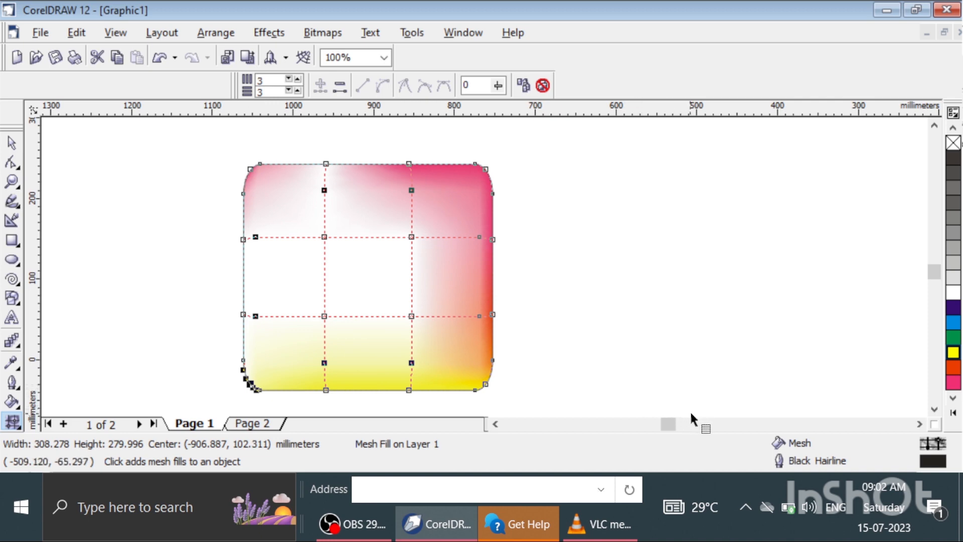
left_click(953, 367)
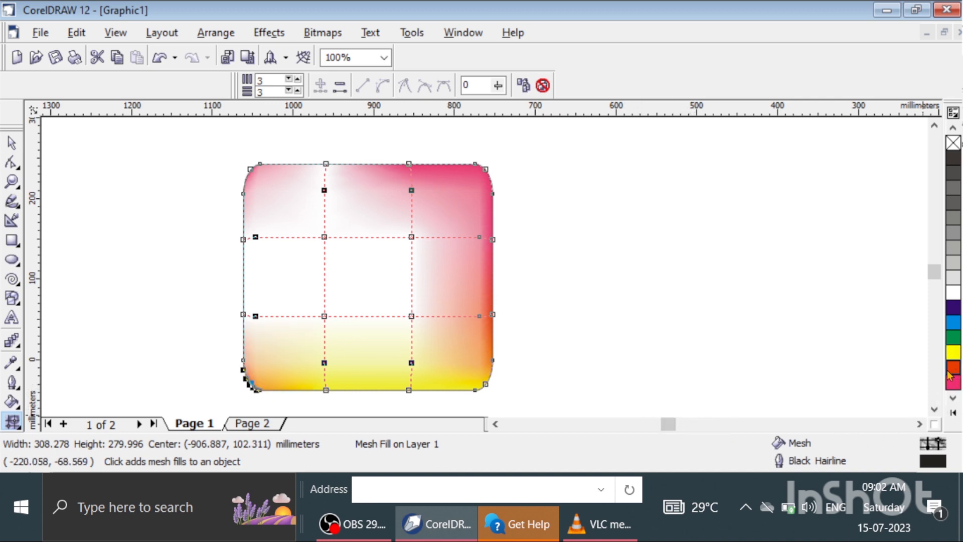
left_click(243, 314)
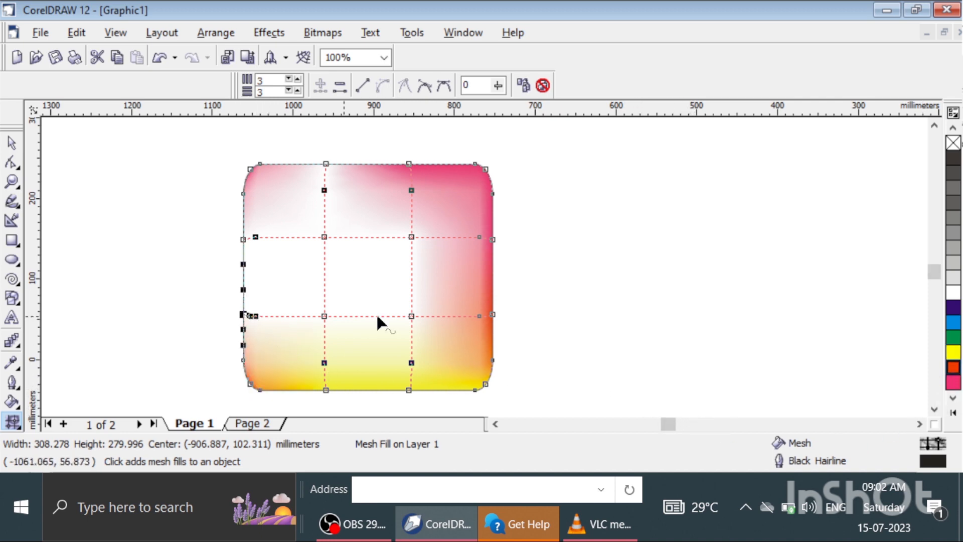
left_click(953, 367)
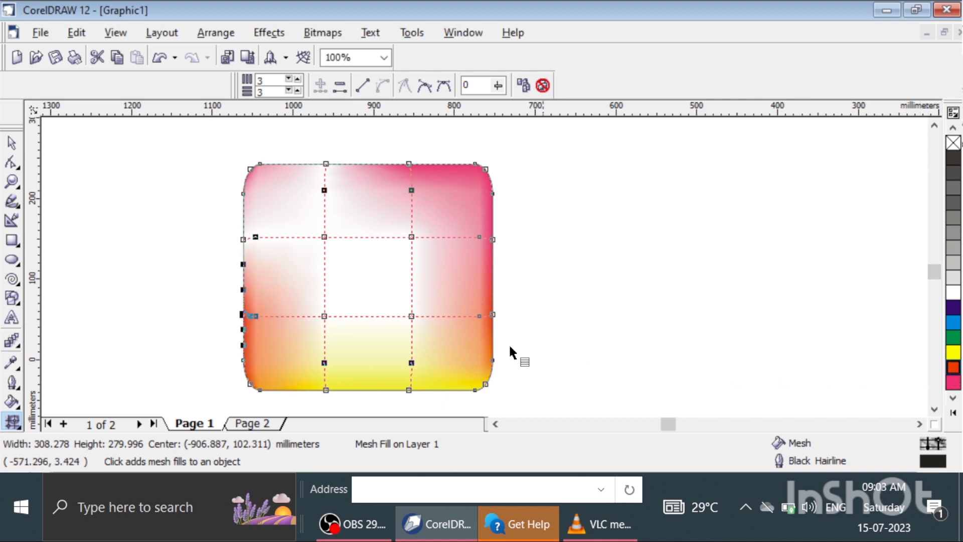
left_click(244, 239)
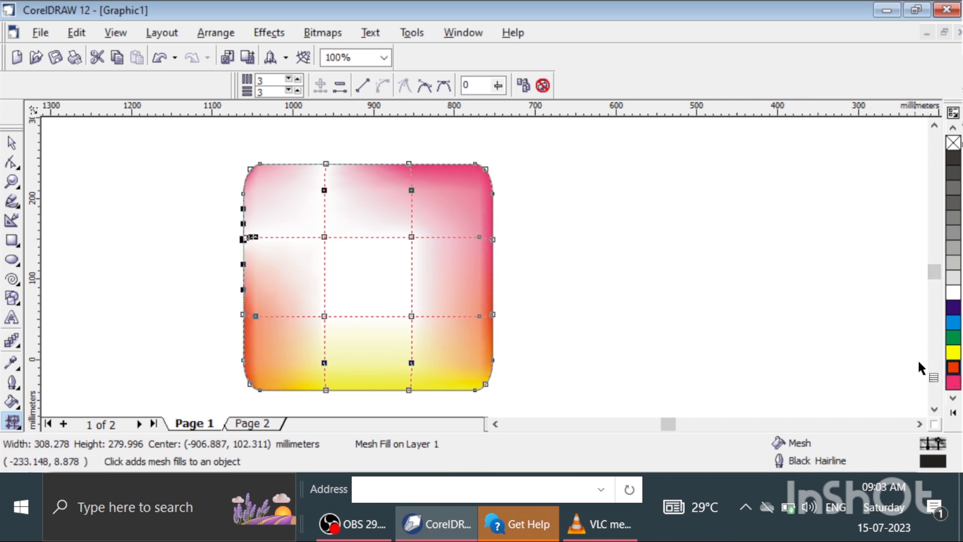
left_click(953, 382)
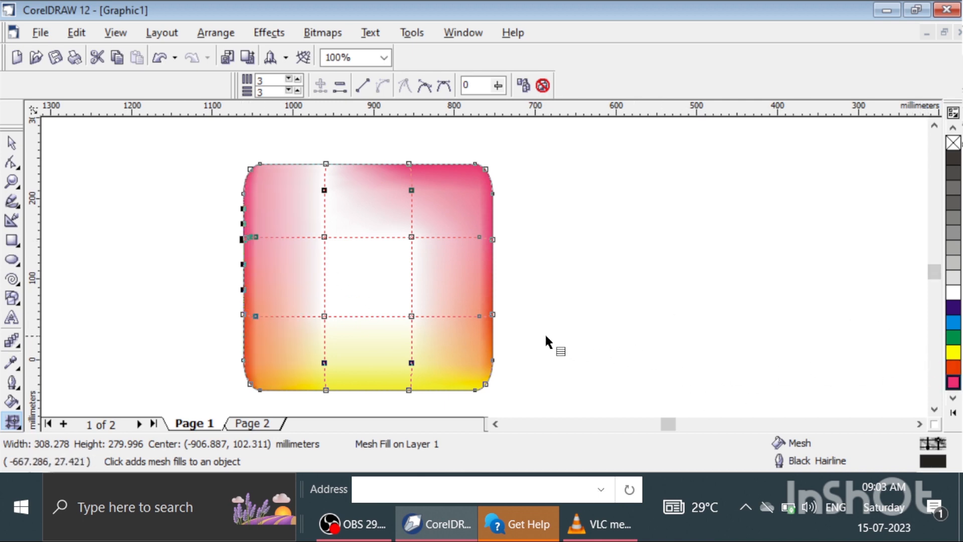
Step: Color the two upper interior nodes of the mesh red
left_click(325, 236)
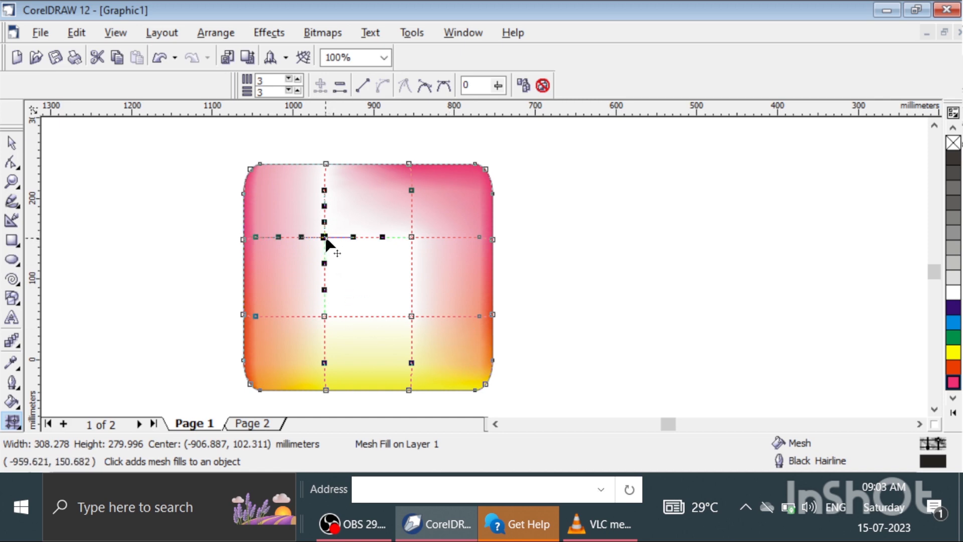
left_click(953, 367)
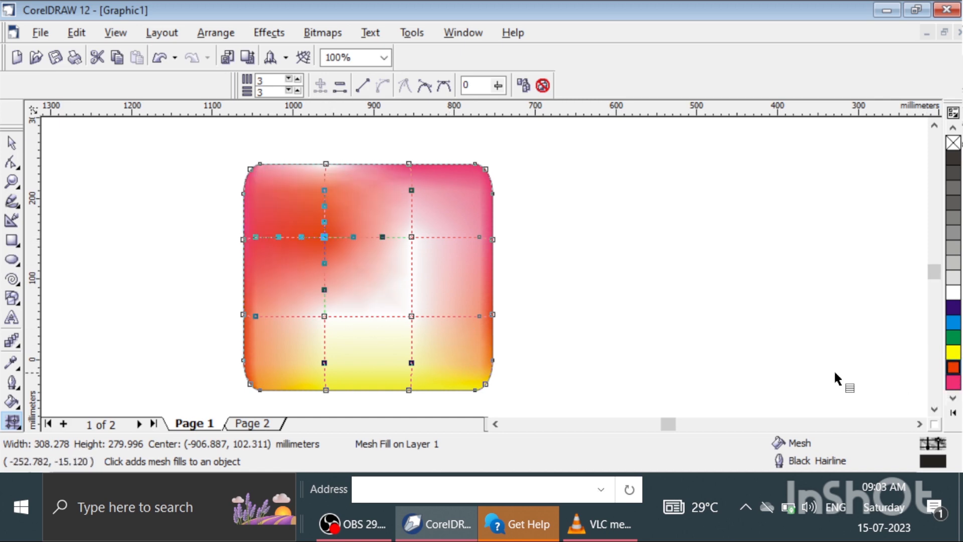
left_click(411, 238)
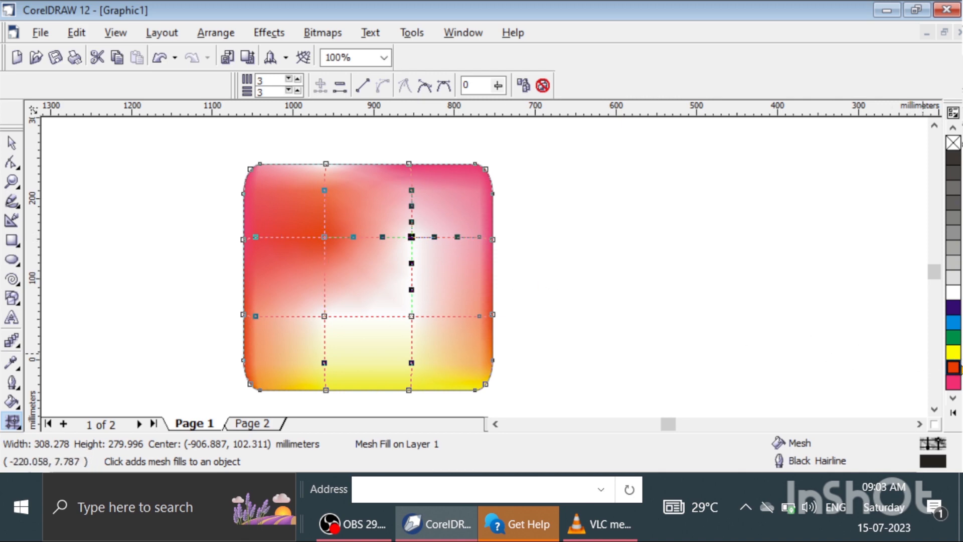
left_click(957, 372)
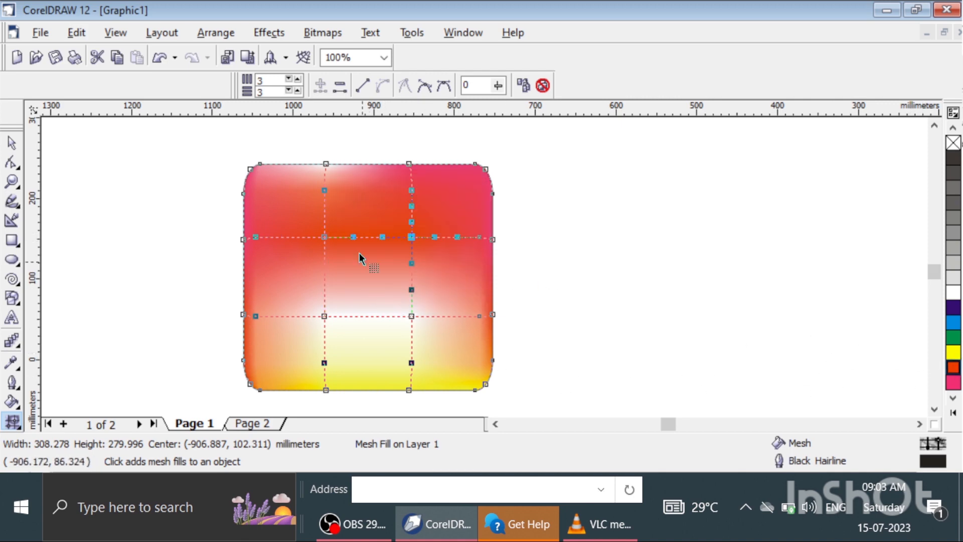
Step: Color the left-hand top-edge mesh node pink and both lower interior nodes red
left_click(326, 166)
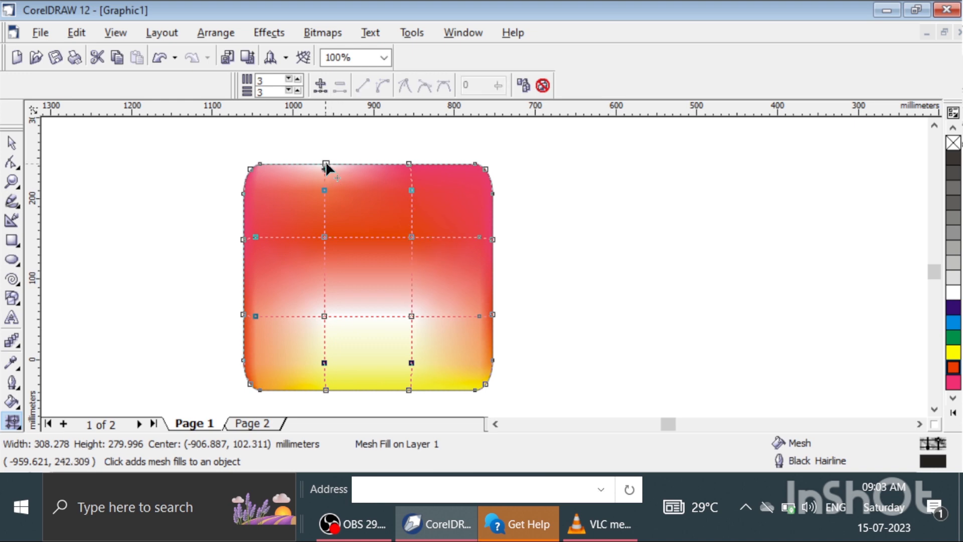
left_click(950, 385)
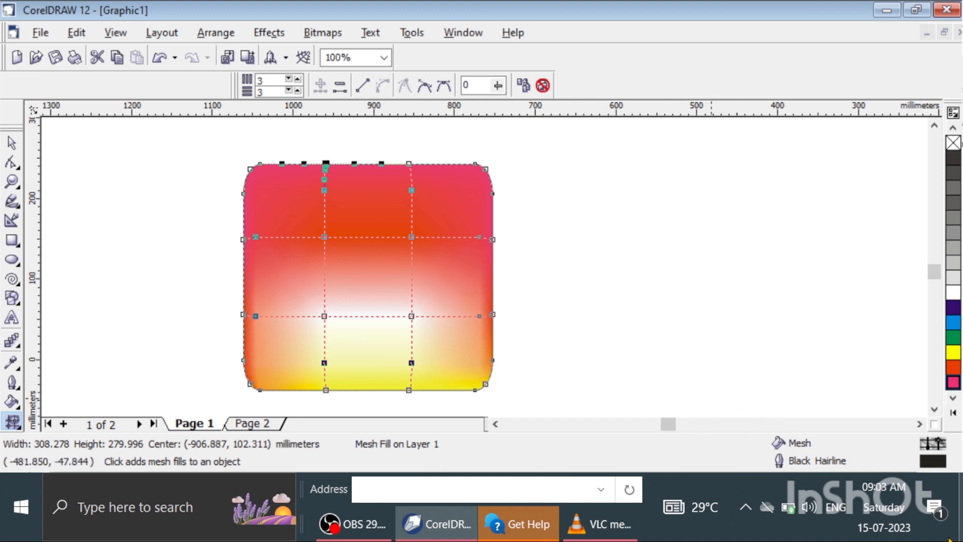
left_click(322, 316)
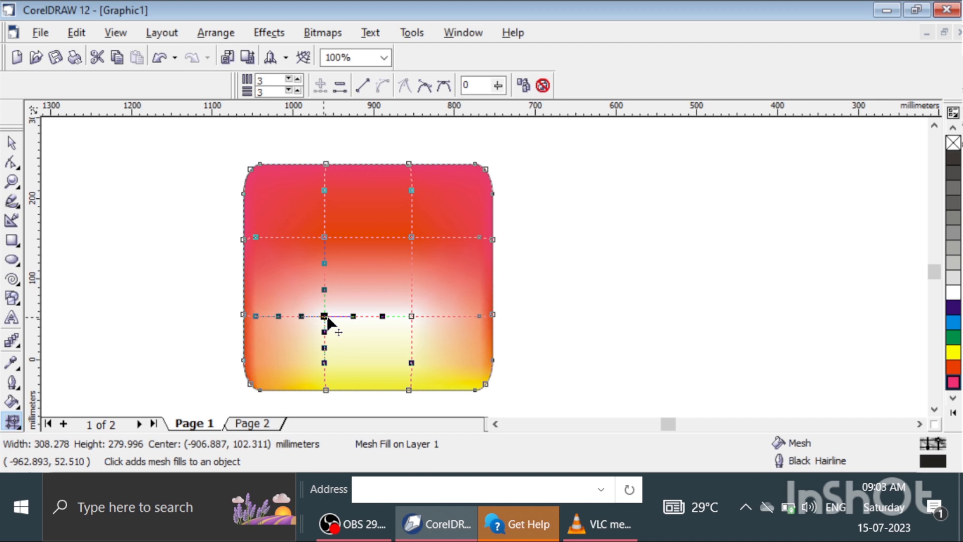
left_click(953, 366)
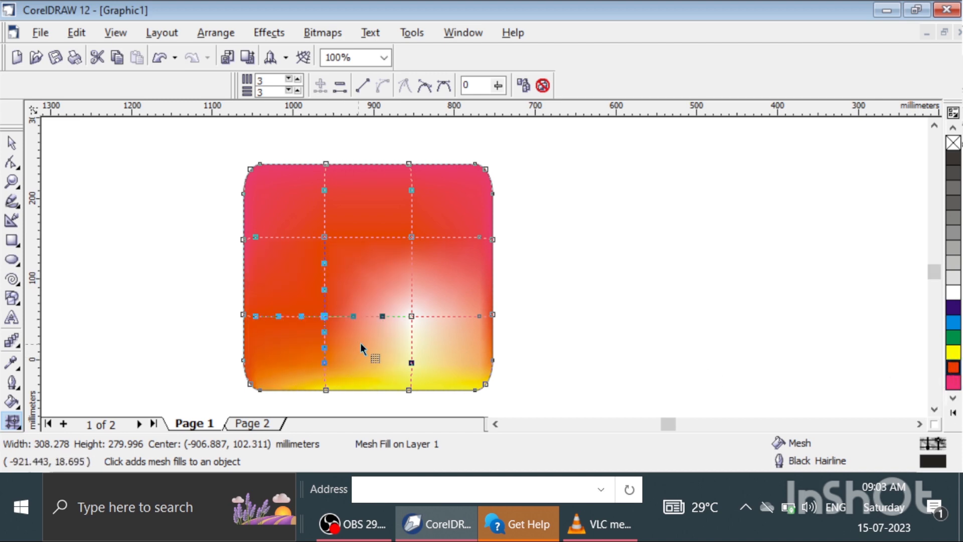
left_click(411, 316)
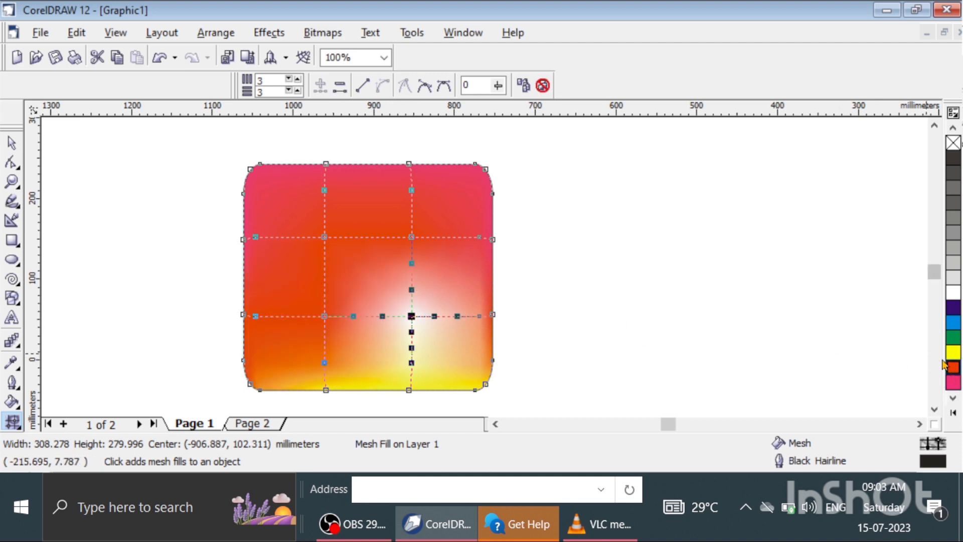
left_click(955, 371)
left_click(628, 374)
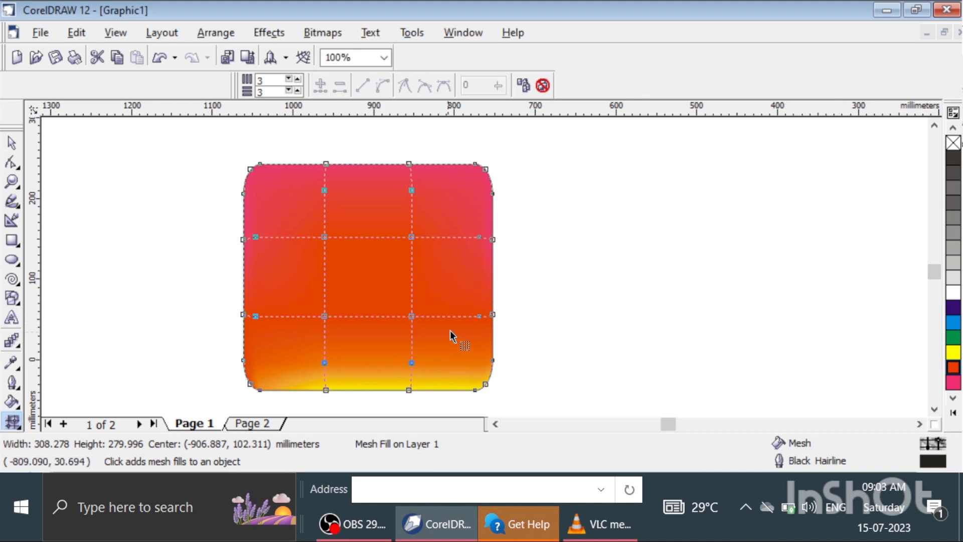
Step: Color the lower right-edge mesh node pink and the lower-left corner nodes yellow
left_click(492, 315)
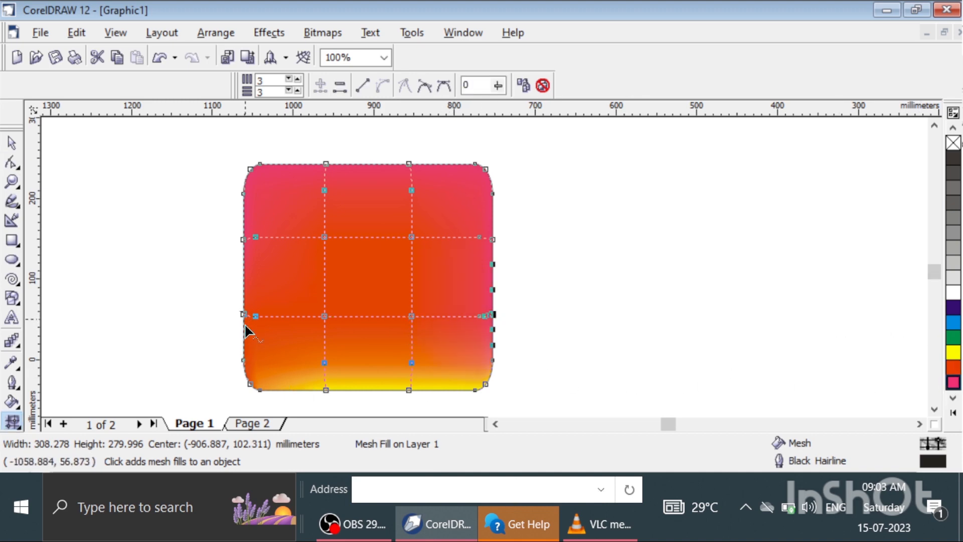
left_click(243, 358)
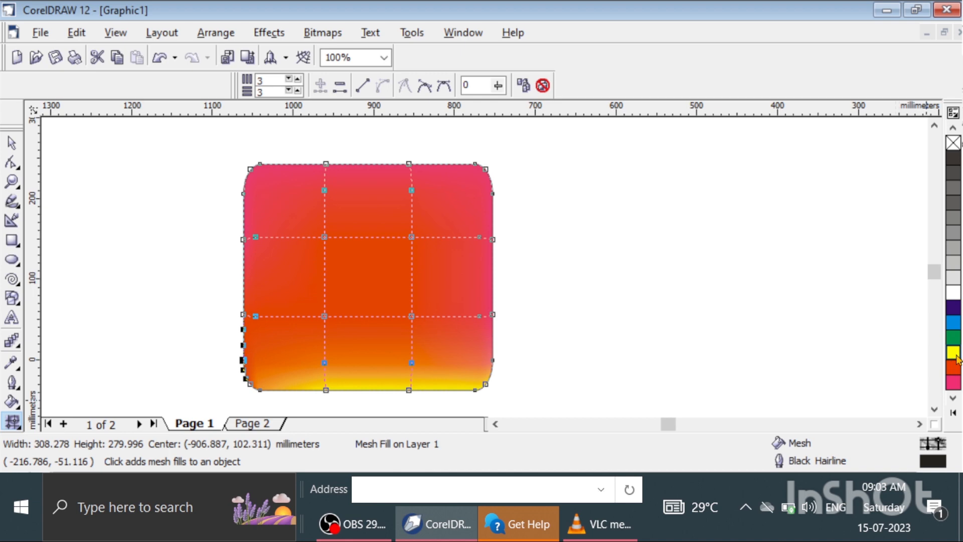
left_click(249, 385)
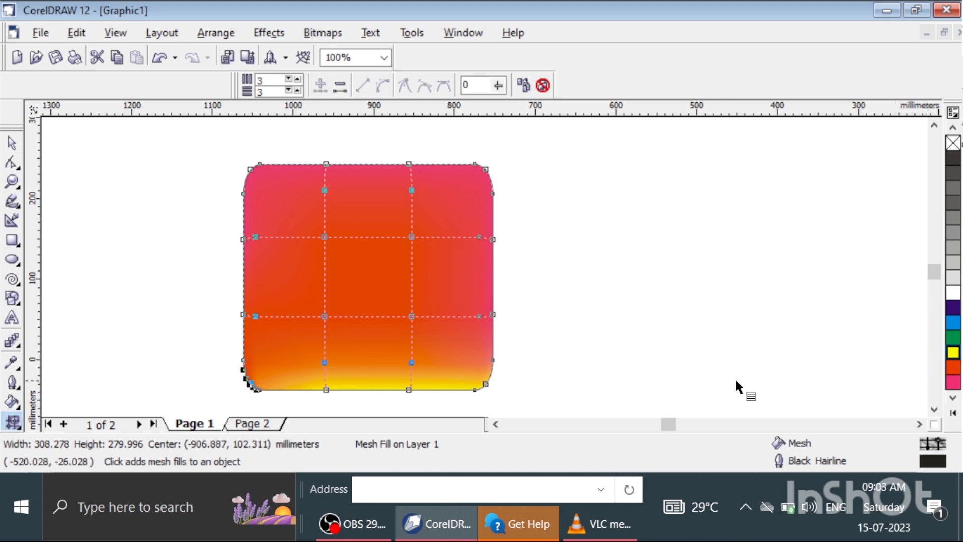
left_click(953, 352)
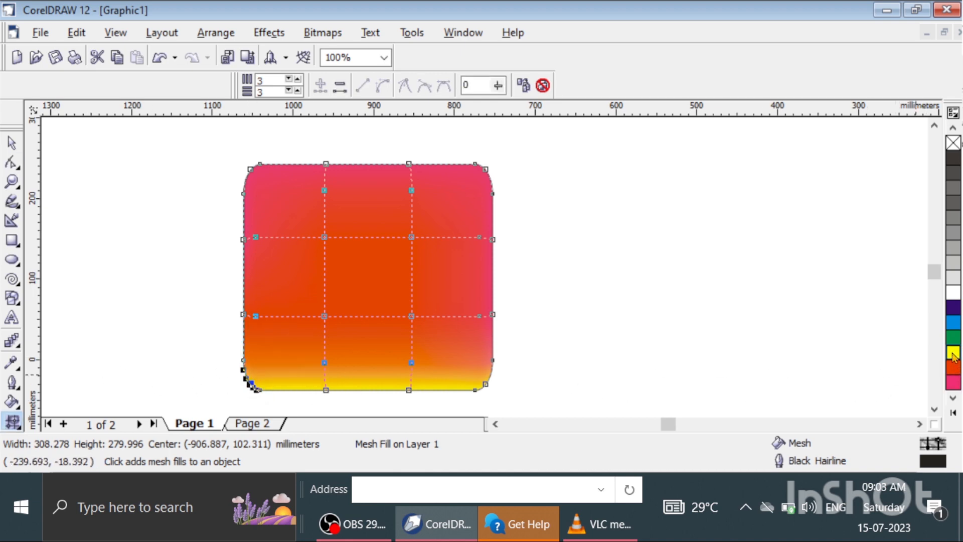
left_click(690, 341)
Step: Try coloring the lower left-edge mesh node dark blue
left_click(242, 314)
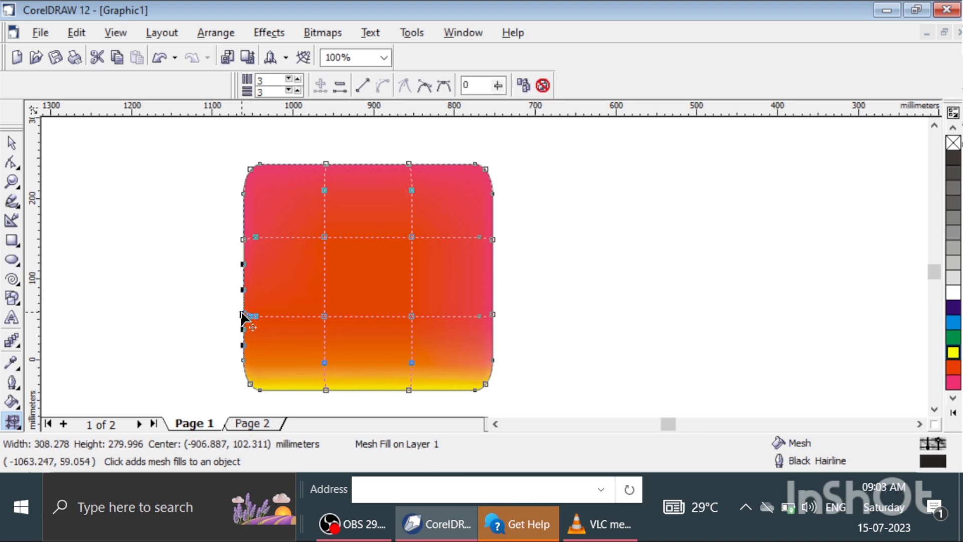
left_click(953, 307)
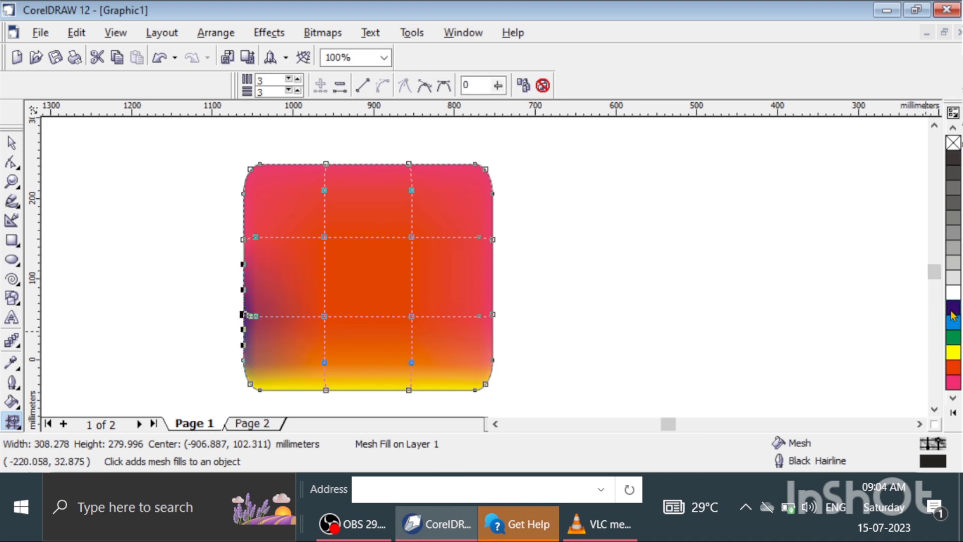
left_click(604, 361)
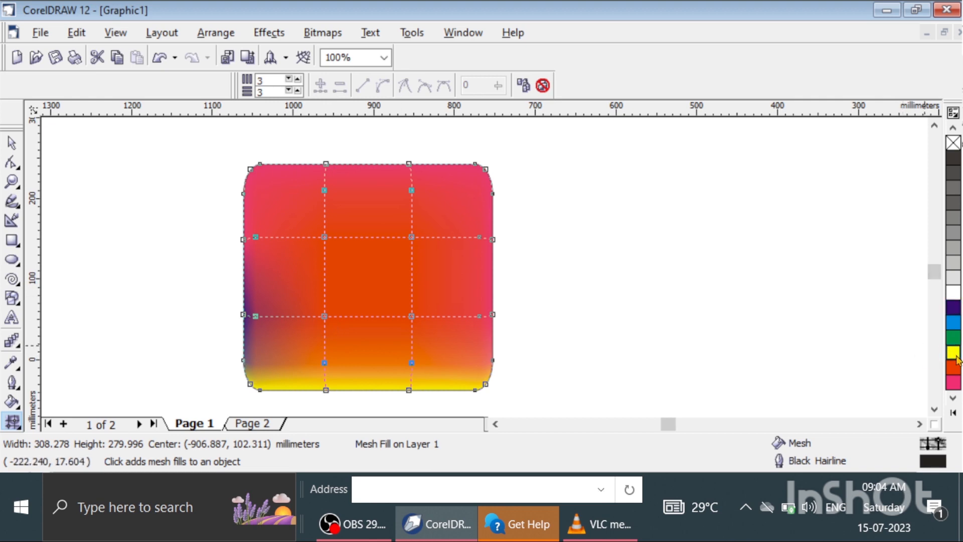
Step: Color the lower left-edge mesh node pink
left_click(246, 313)
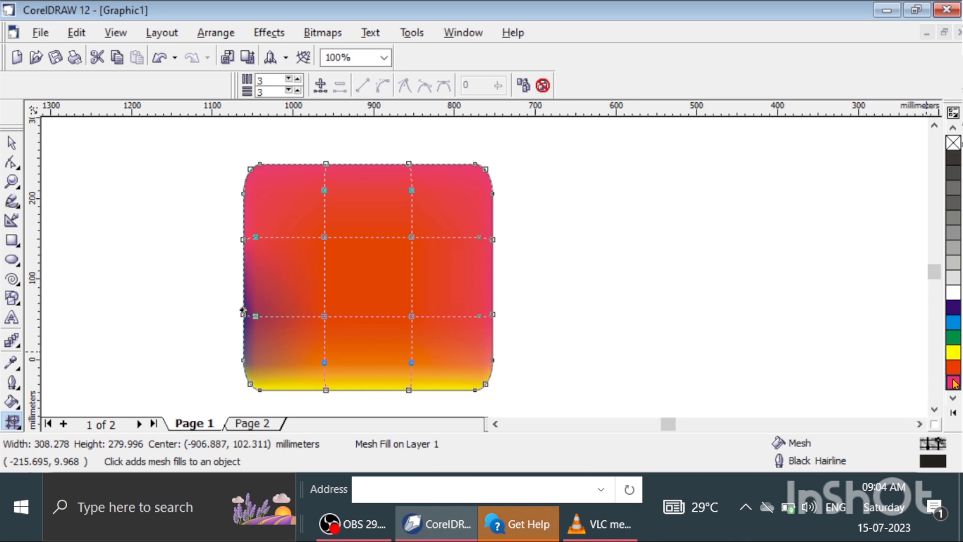
left_click(242, 315)
left_click(241, 315)
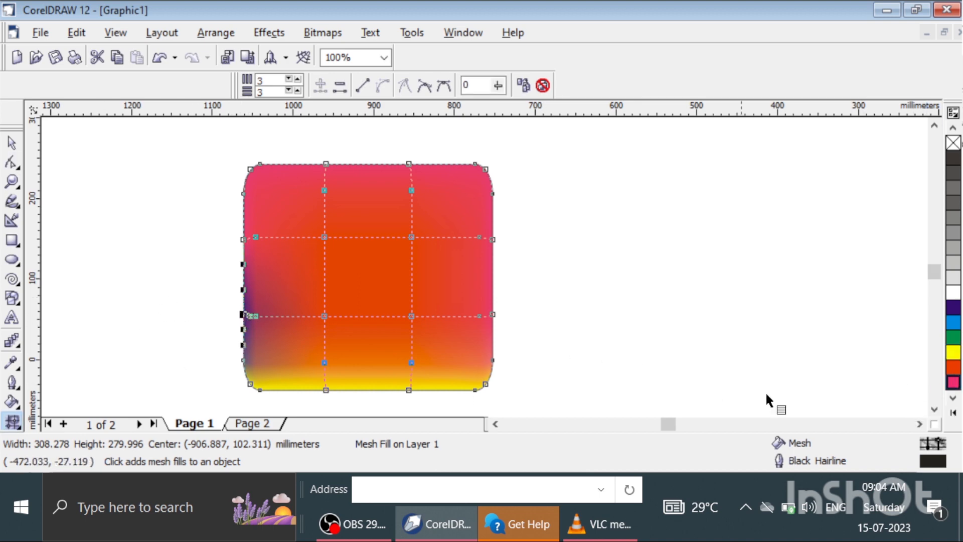
left_click(953, 386)
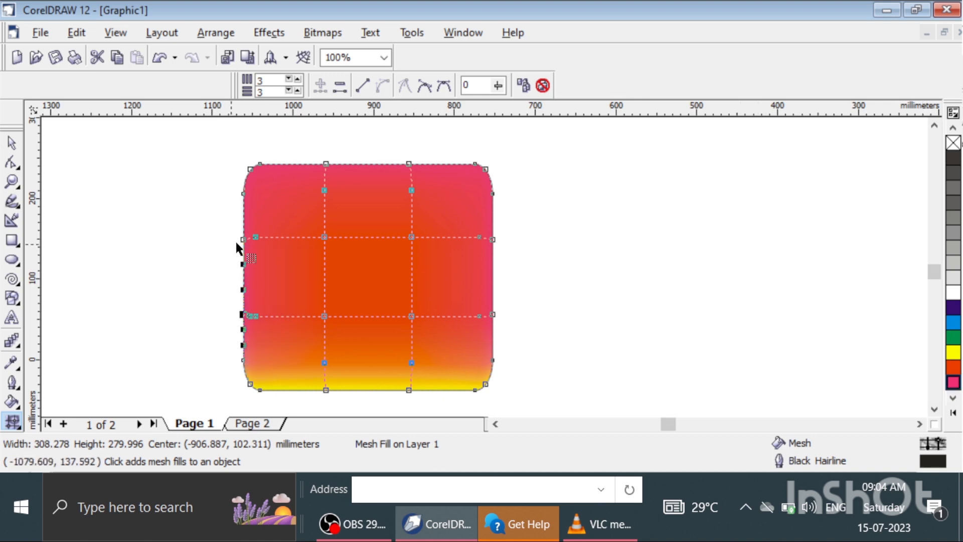
Step: Color the upper-left corner node and the upper left-edge node of the mesh dark blue
left_click(250, 170)
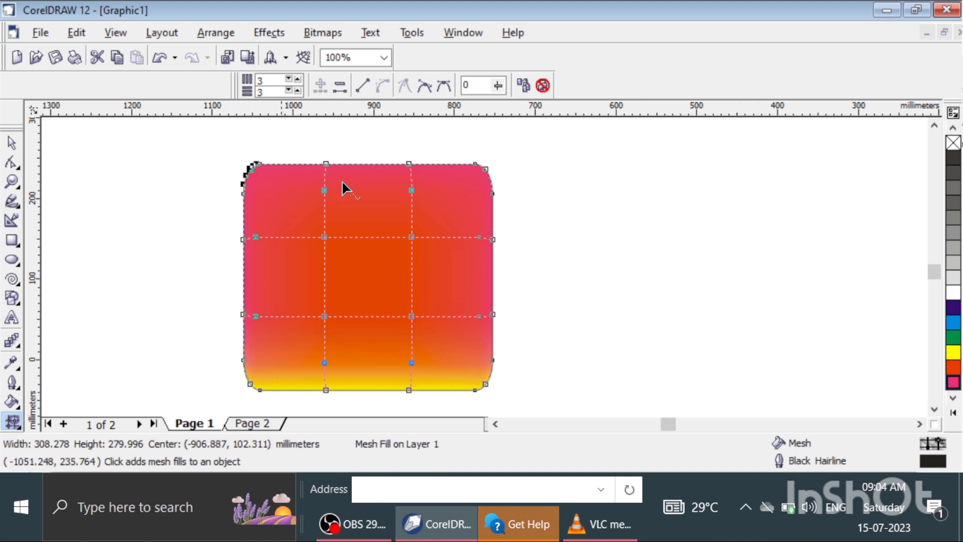
left_click(949, 310)
left_click(239, 240)
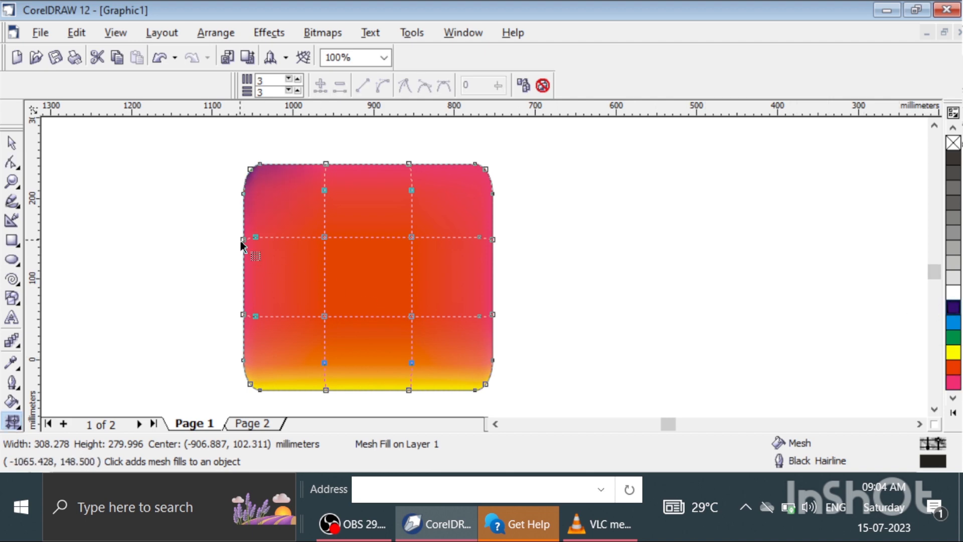
left_click(242, 240)
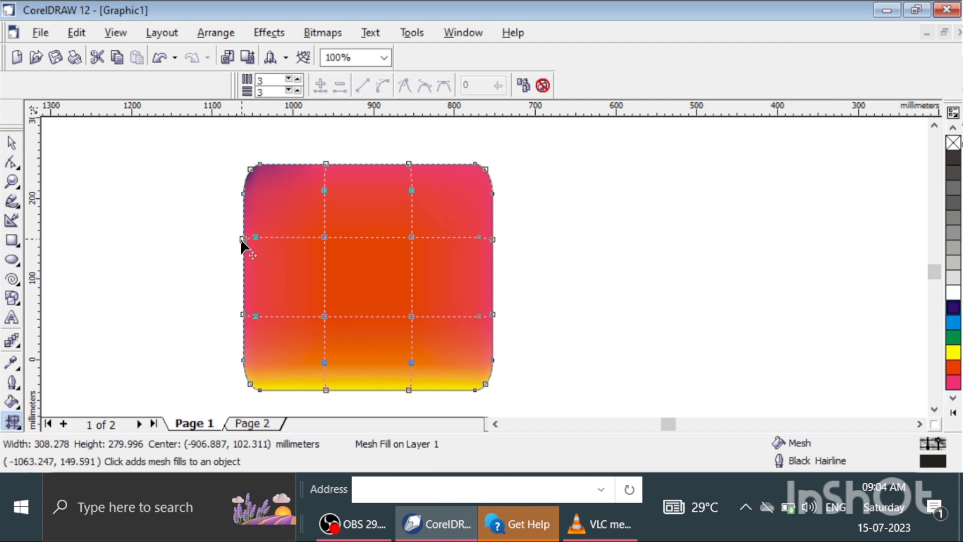
left_click(953, 308)
left_click(652, 379)
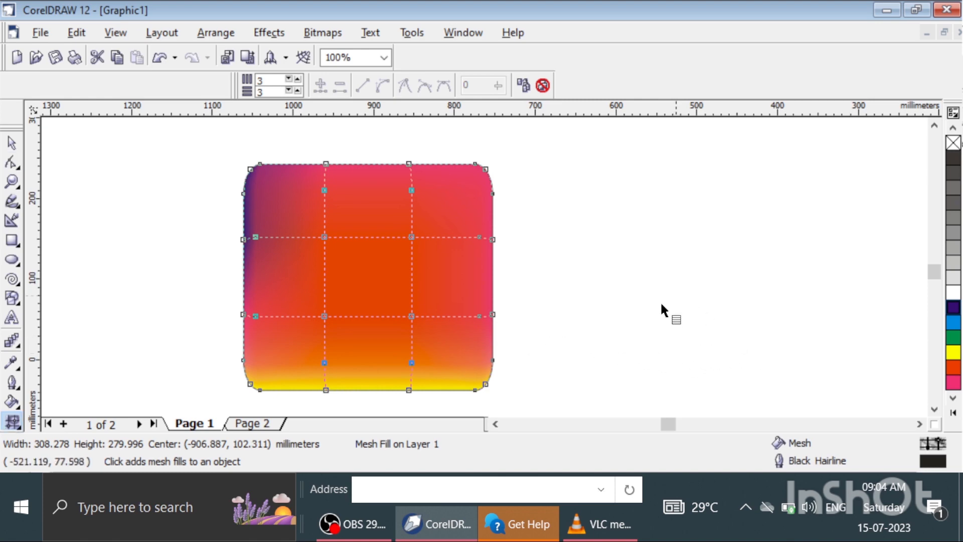
Step: Duplicate the mesh-filled square, shrink the copy to about 213 × 194 mm and place it inside the original
left_click(12, 143)
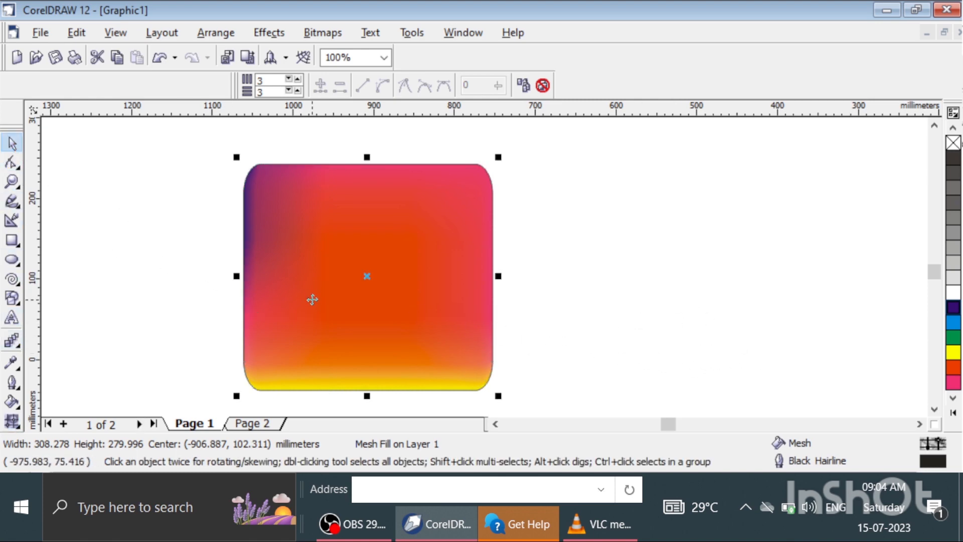
key("ctrl+d")
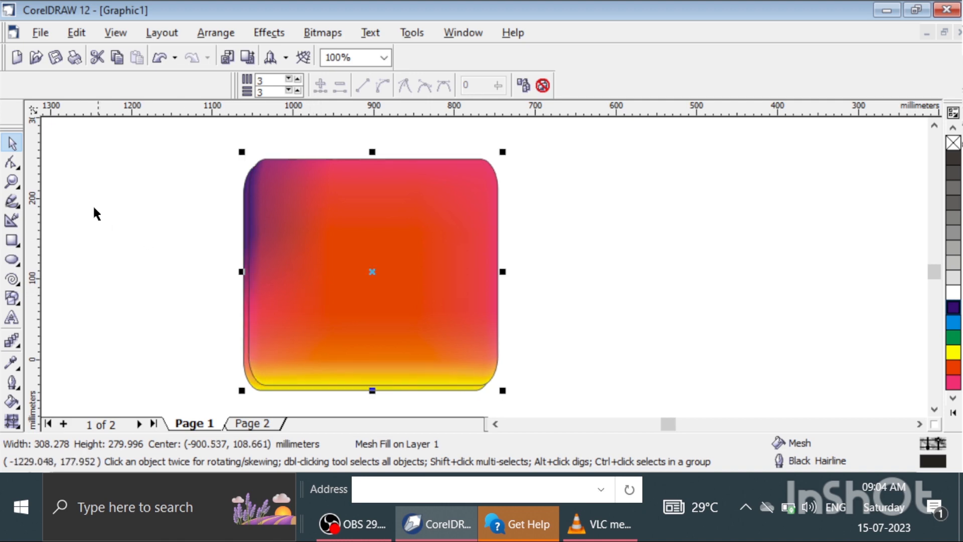
left_click_drag(323, 251, 394, 255)
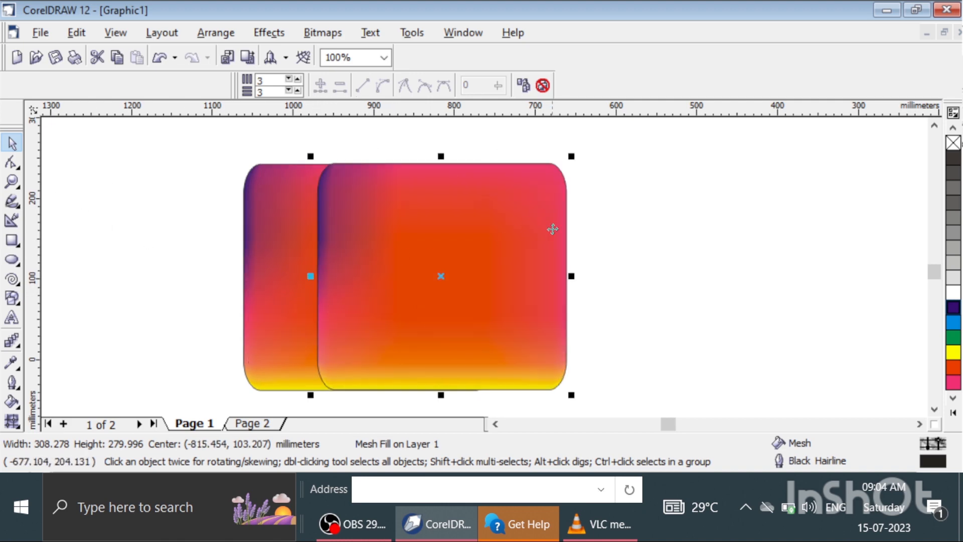
left_click_drag(571, 396, 528, 355)
left_click_drag(419, 267, 369, 272)
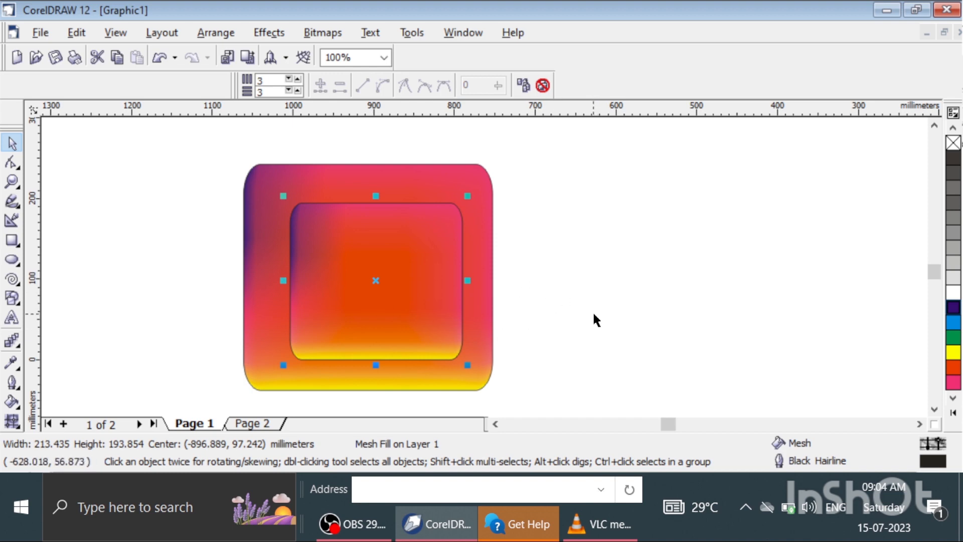
Step: Nudge the smaller copy up and to the left to center it within the original square
key("Up")
key("Up")
key("Up")
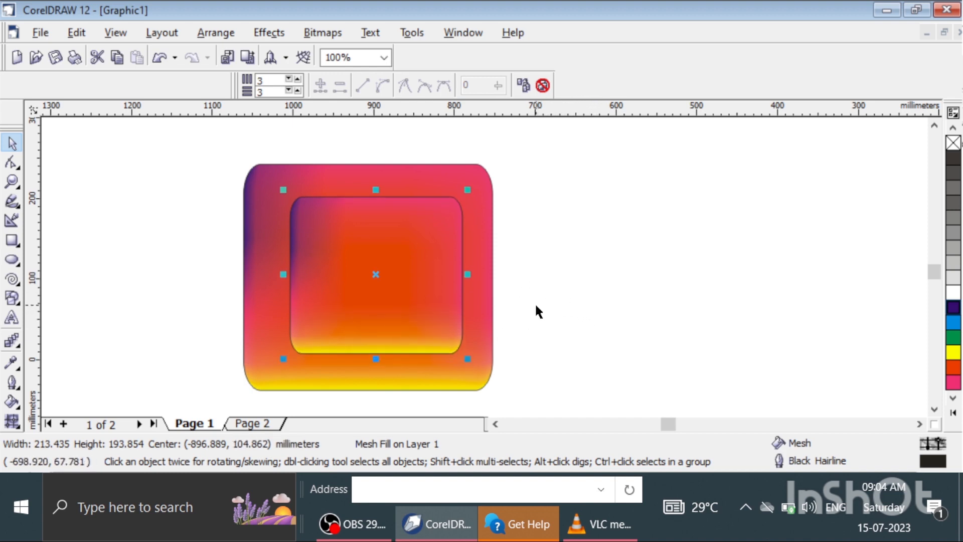
key("Left")
key("Left")
key("Left")
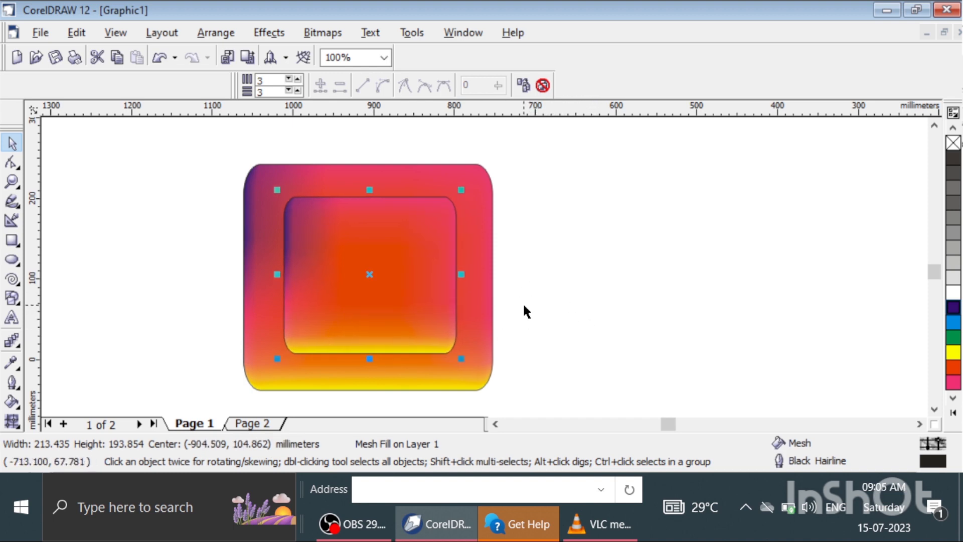
key("Down")
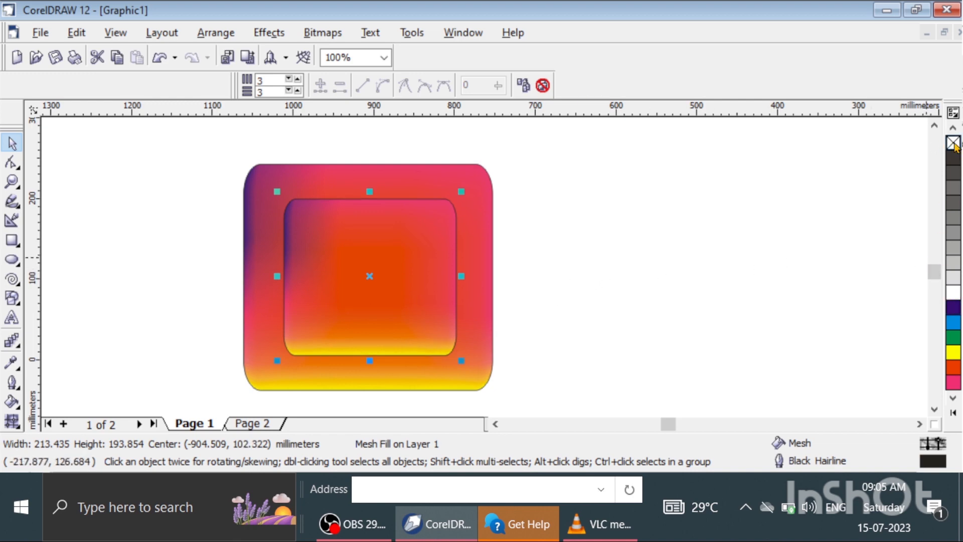
Step: Remove the outline from the smaller copy and close the Get Help window
left_click(74, 238)
left_click(325, 226)
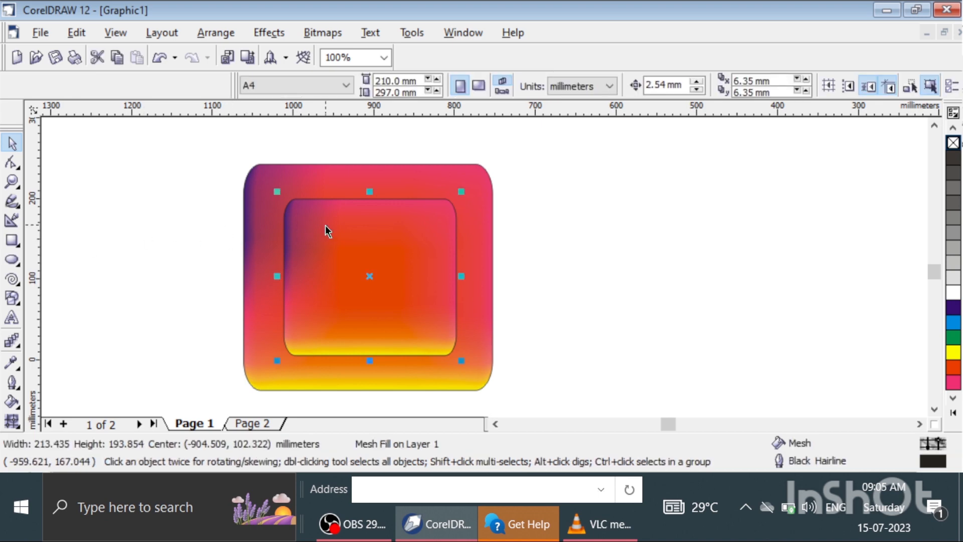
right_click(953, 144)
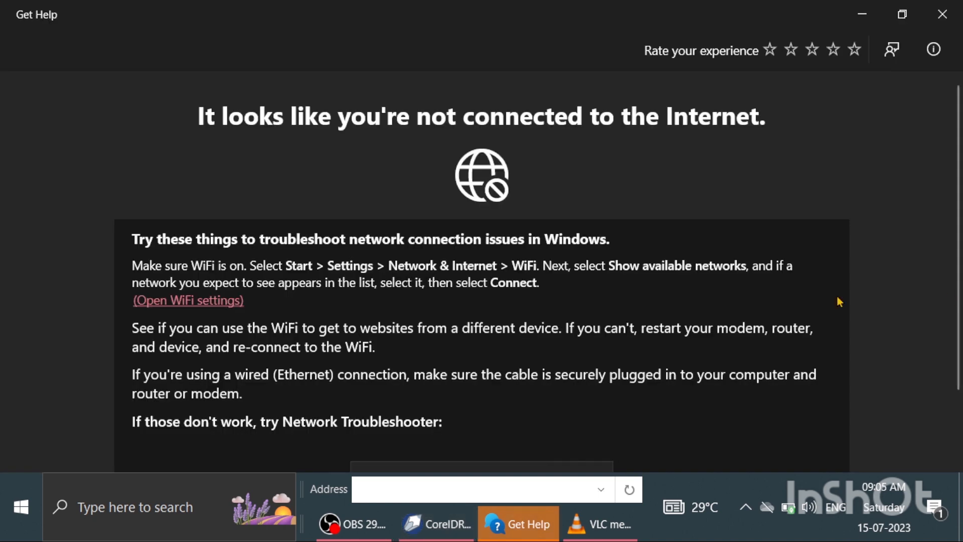
left_click(948, 10)
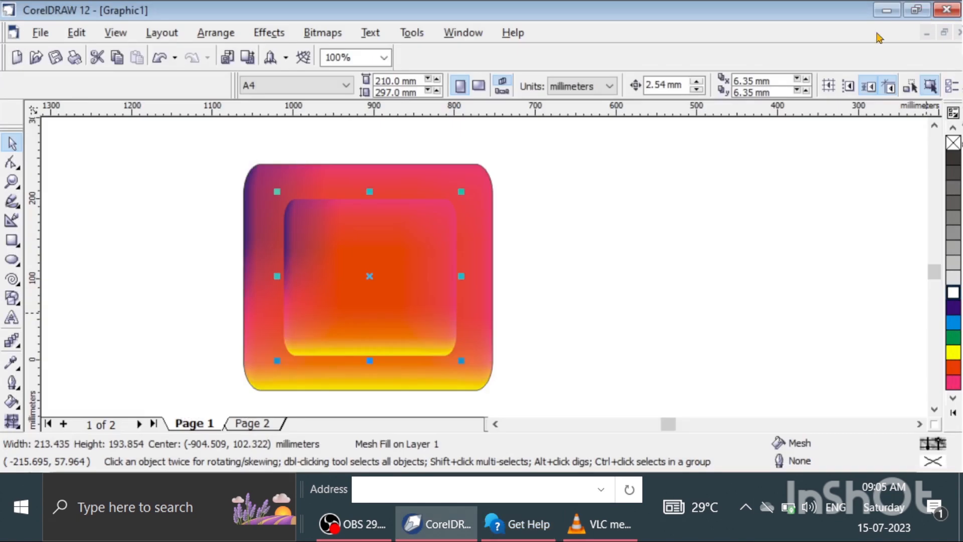
left_click(364, 232)
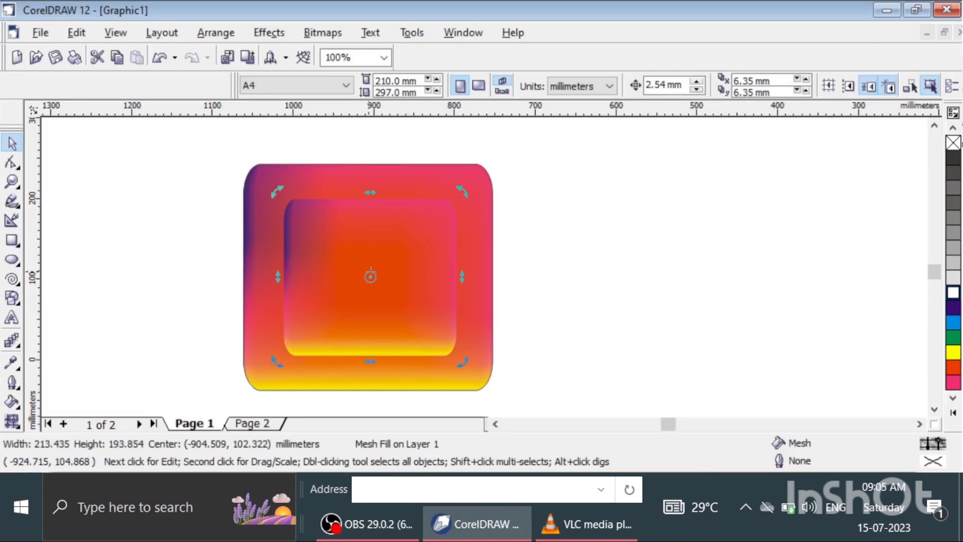
left_click(371, 276)
left_click(567, 296)
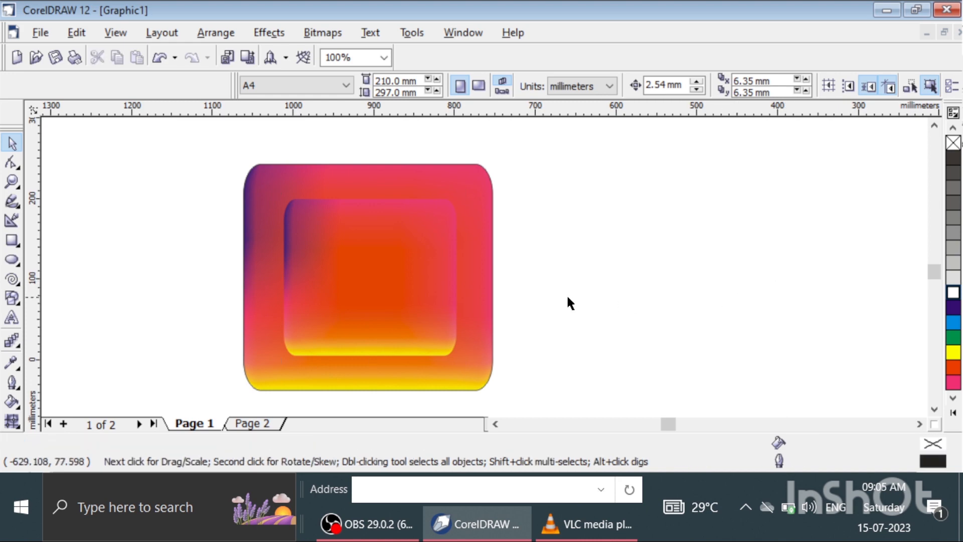
Step: Delete the smaller inner copy of the mesh-filled square
left_click(448, 259)
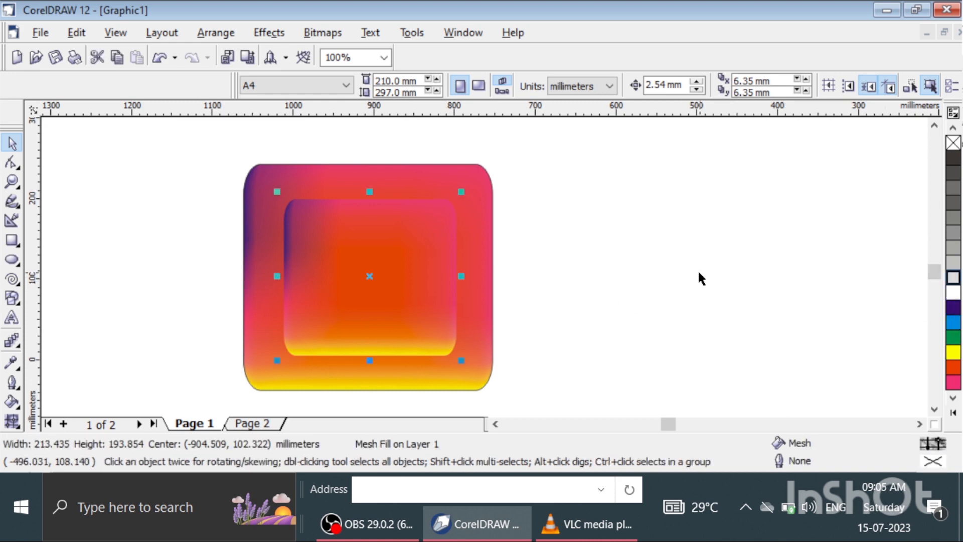
left_click(436, 269)
left_click(429, 266)
key("Delete")
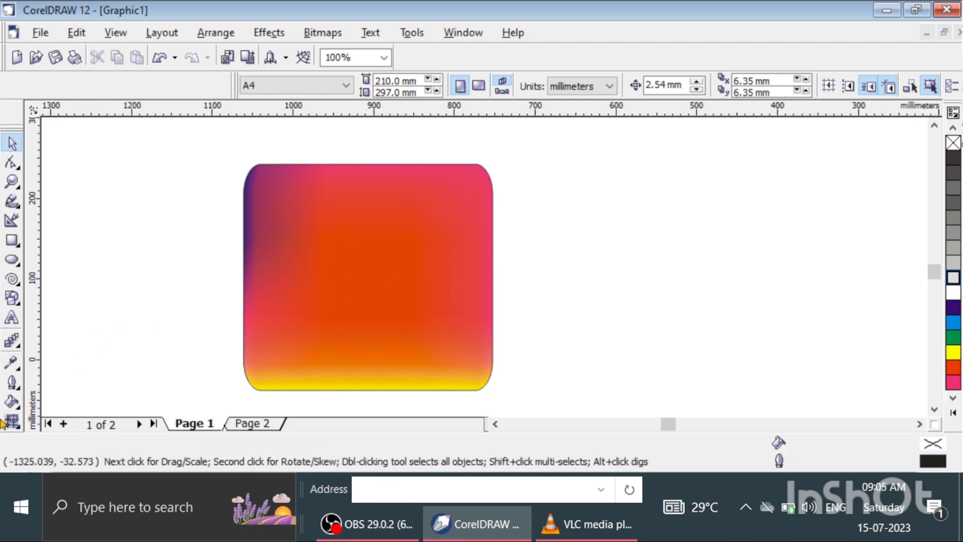
Step: Draw an unfilled rectangle about 227 × 215 mm inside the mesh-filled square
left_click(13, 242)
left_click_drag(274, 195, 457, 369)
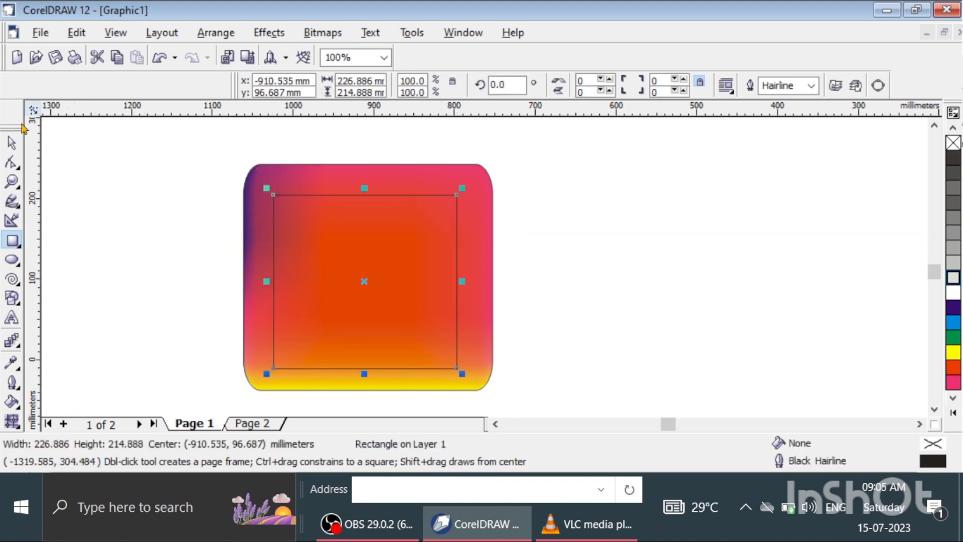
Step: Round all four corners of the inner rectangle to a corner roundness of about 24
left_click(11, 144)
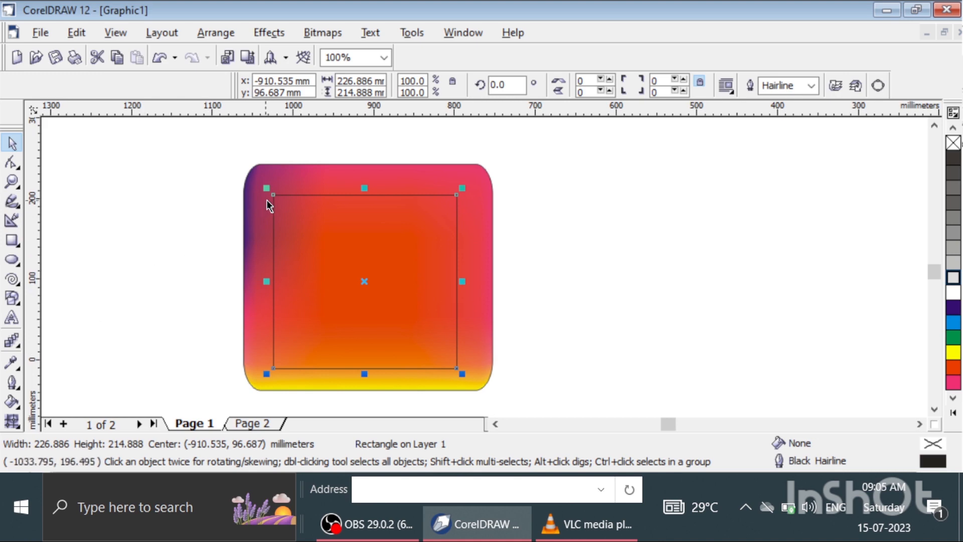
left_click(12, 162)
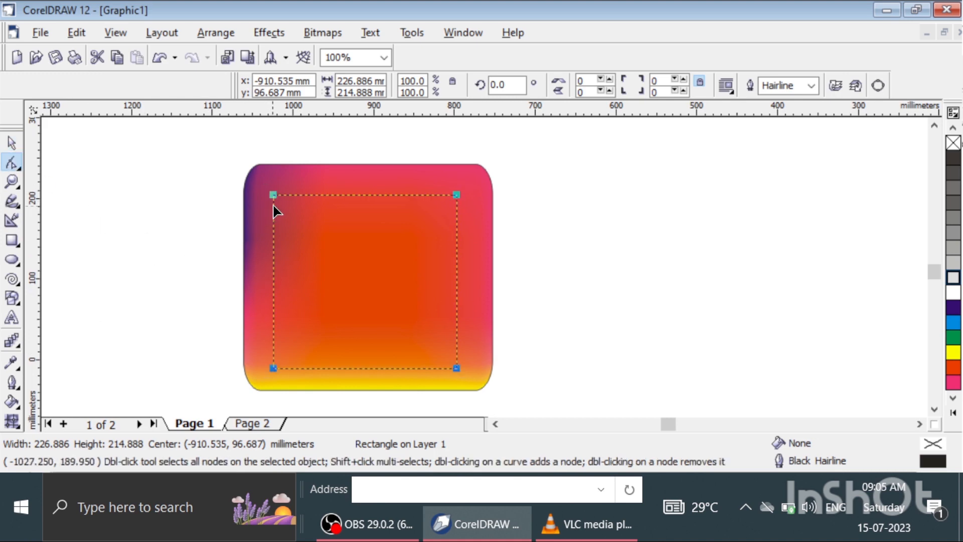
left_click_drag(274, 195, 293, 215)
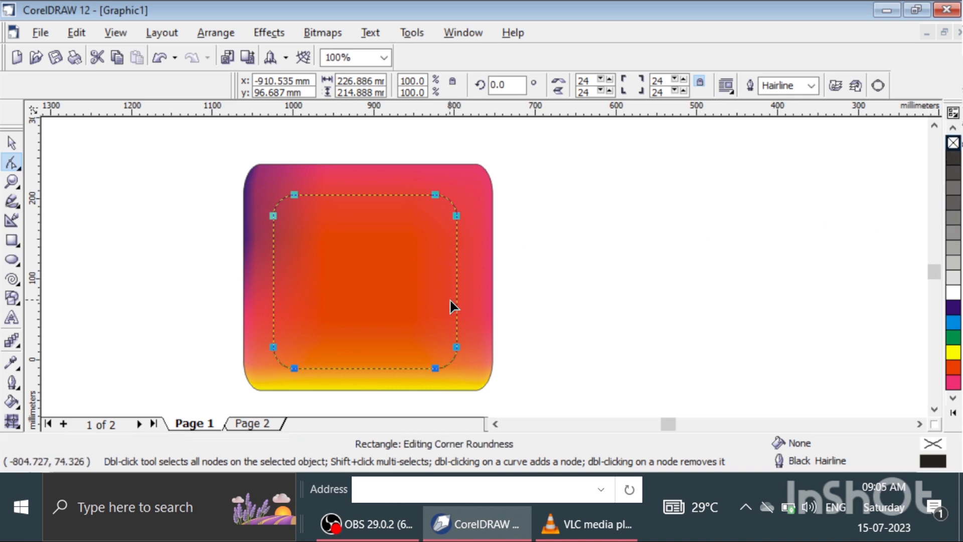
Step: Give the inner rounded rectangle a white outline 8.467 mm thick
left_click(12, 144)
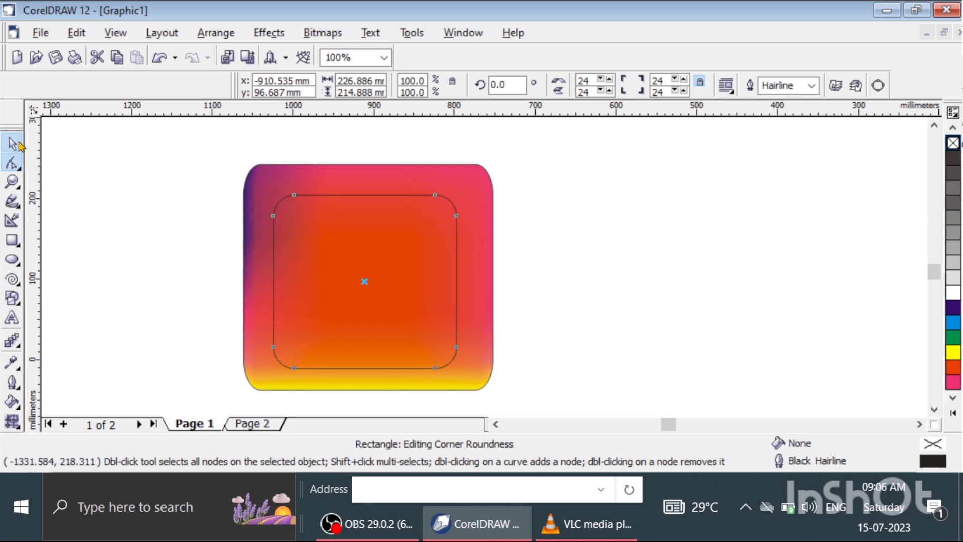
right_click(952, 295)
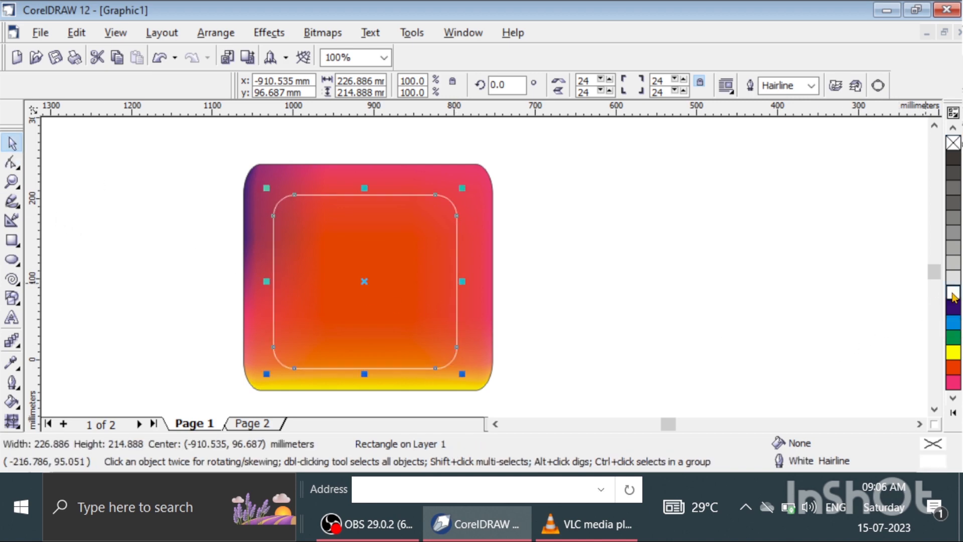
left_click(12, 383)
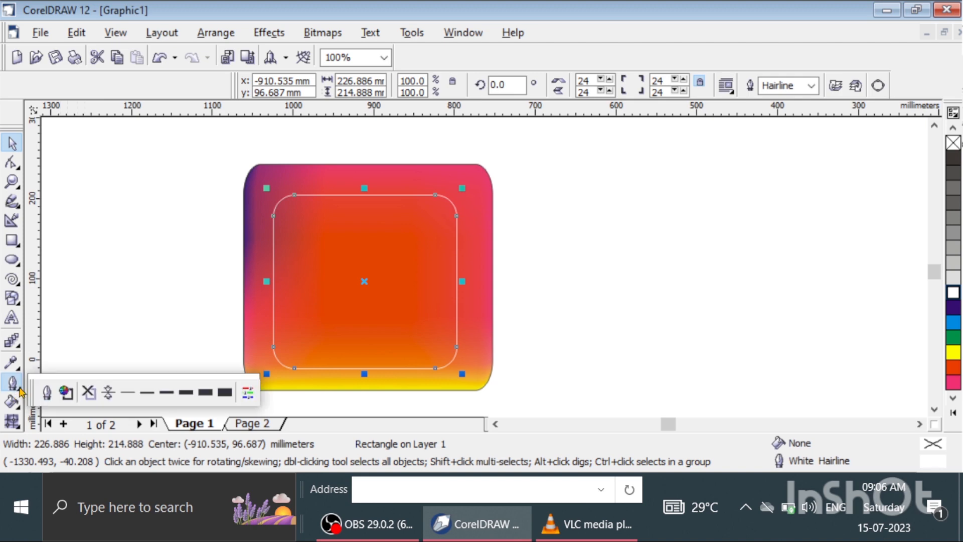
left_click(222, 393)
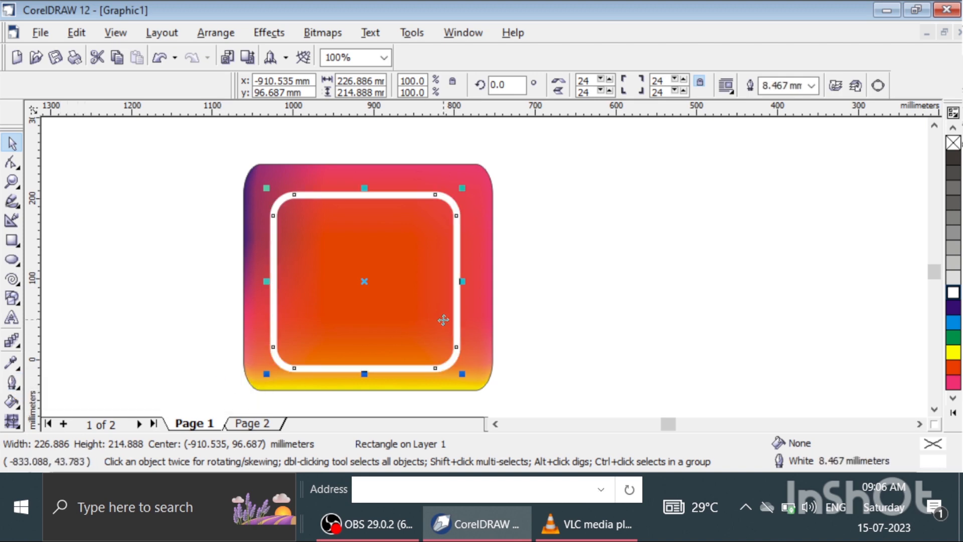
Step: Nudge the white rounded frame slightly right and up to center it within the mesh-filled square
key("Right")
key("Right")
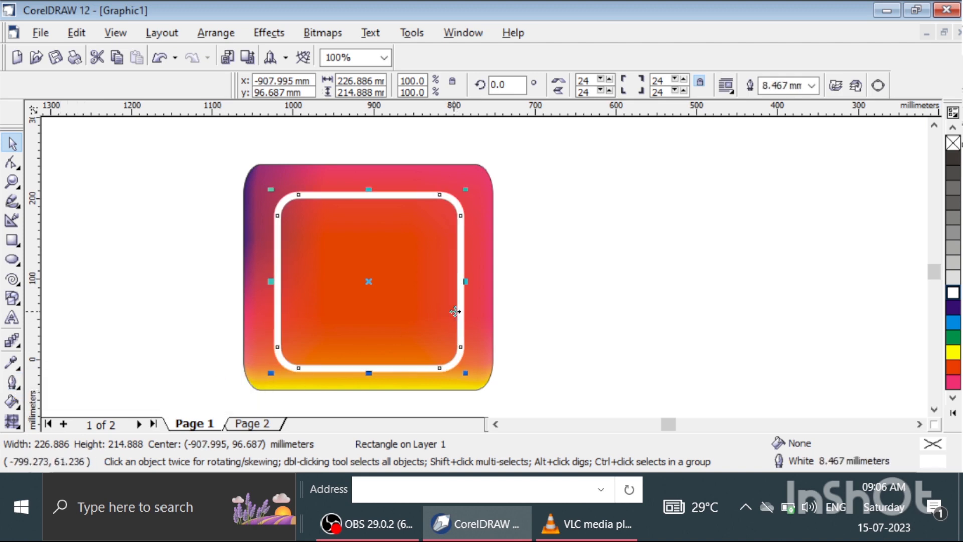
key("Up")
key("Up")
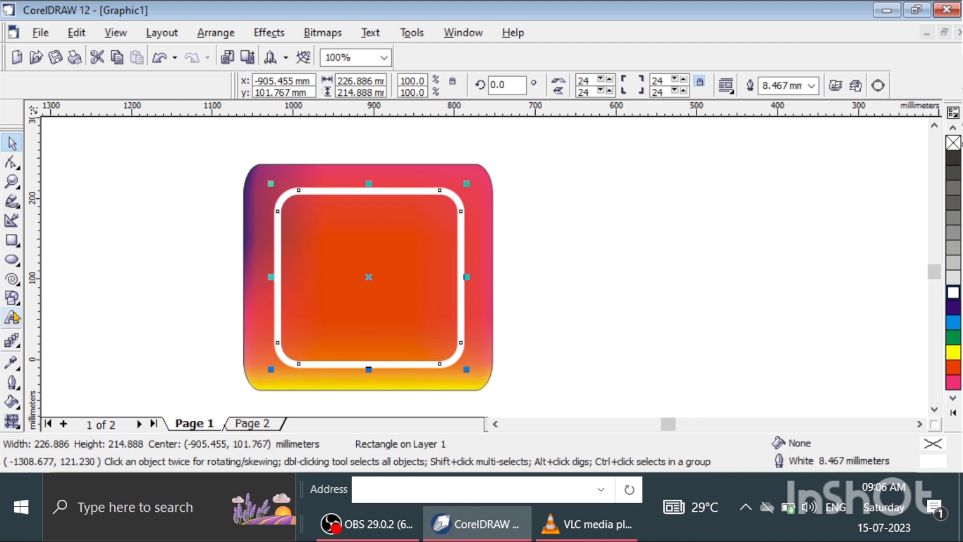
Step: Draw a circle about 82 × 79 mm at the center of the white frame and give it a white 8.467 mm outline
left_click(12, 260)
left_click_drag(334, 245, 400, 309)
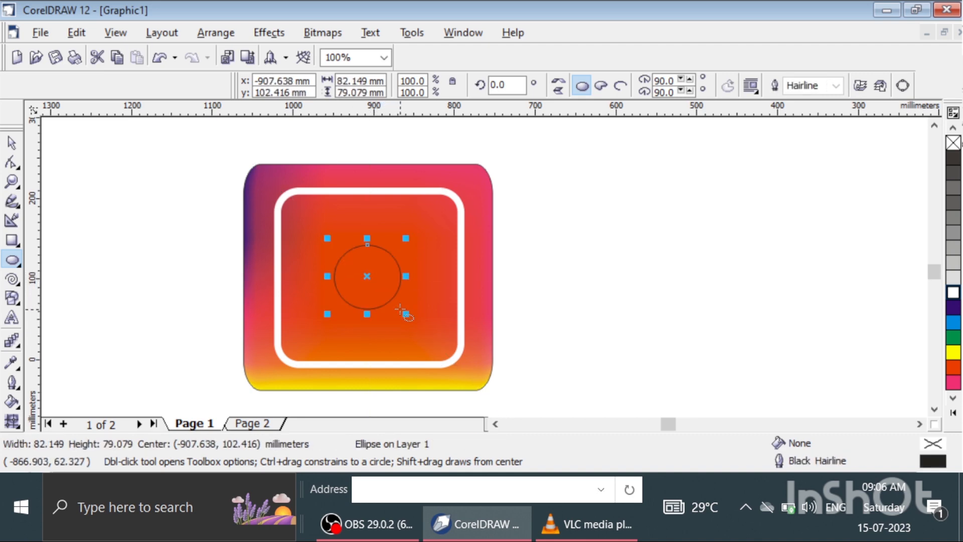
right_click(954, 293)
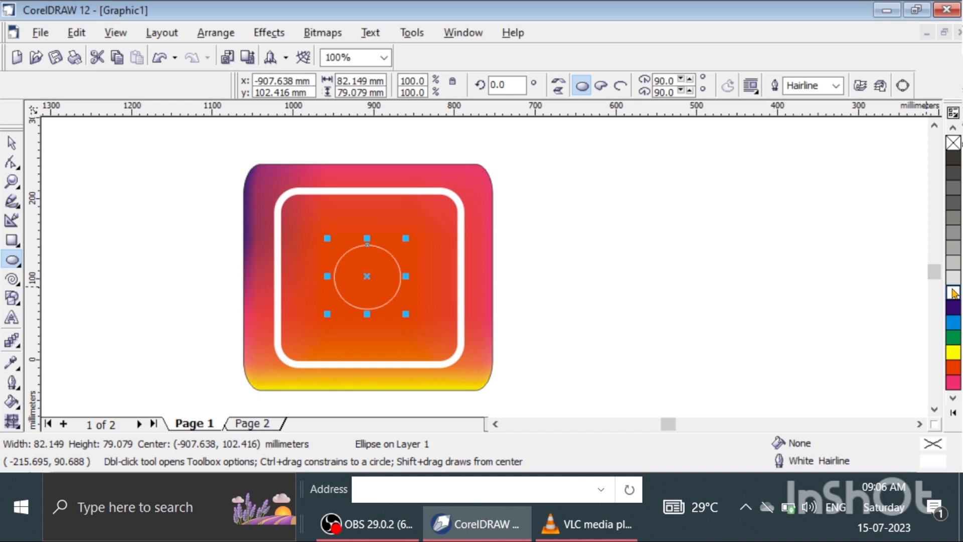
left_click(20, 387)
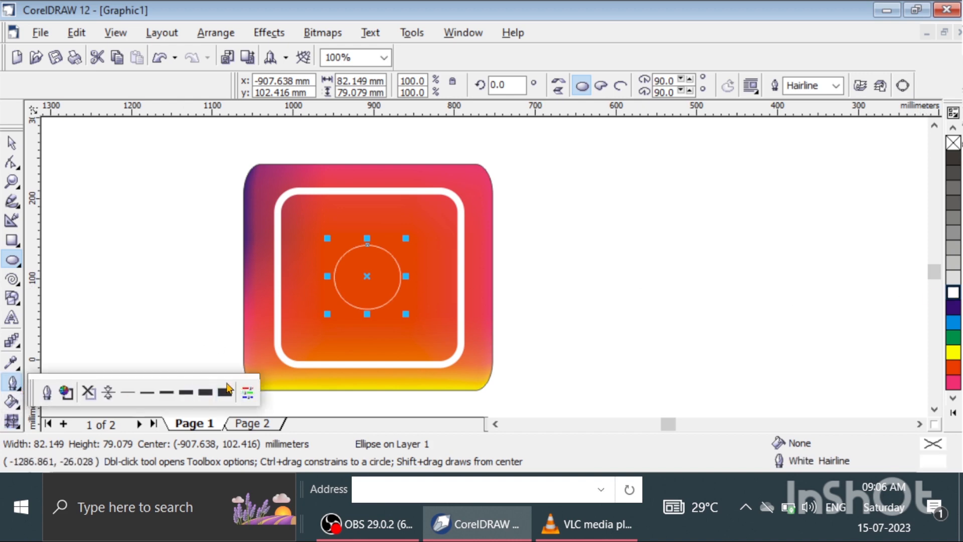
left_click(225, 391)
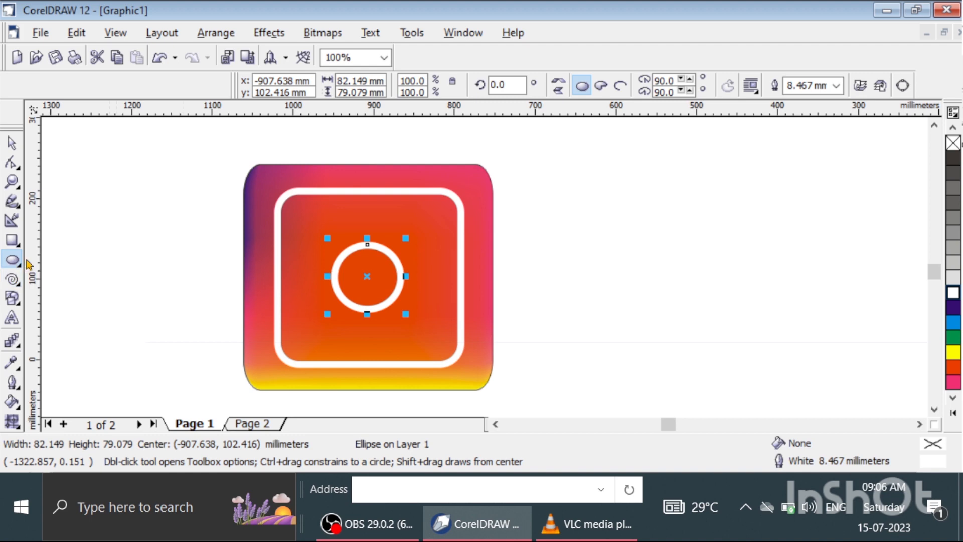
Step: Draw a small ellipse about 19 × 16 mm near the frame's upper-right corner with white fill and white outline
left_click(410, 207)
left_click_drag(410, 206, 423, 218)
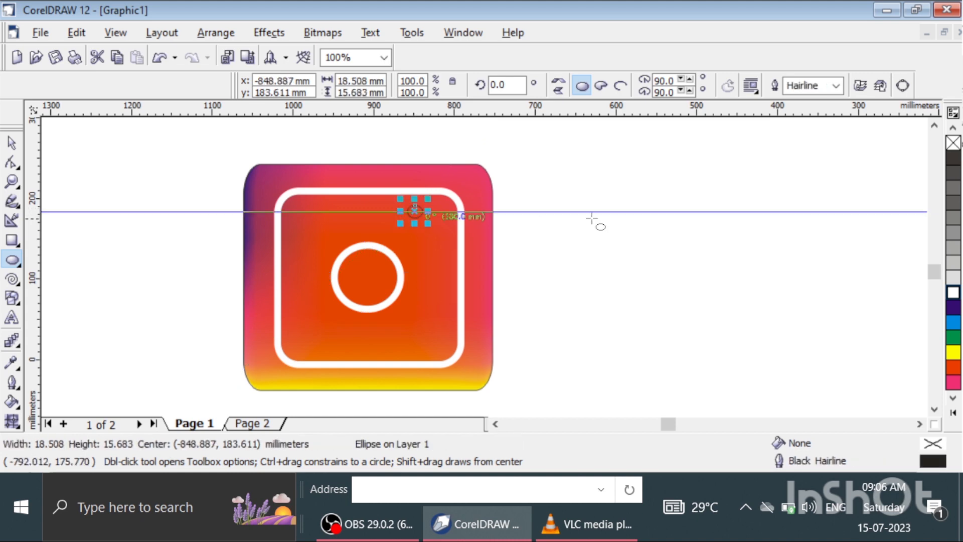
left_click(953, 293)
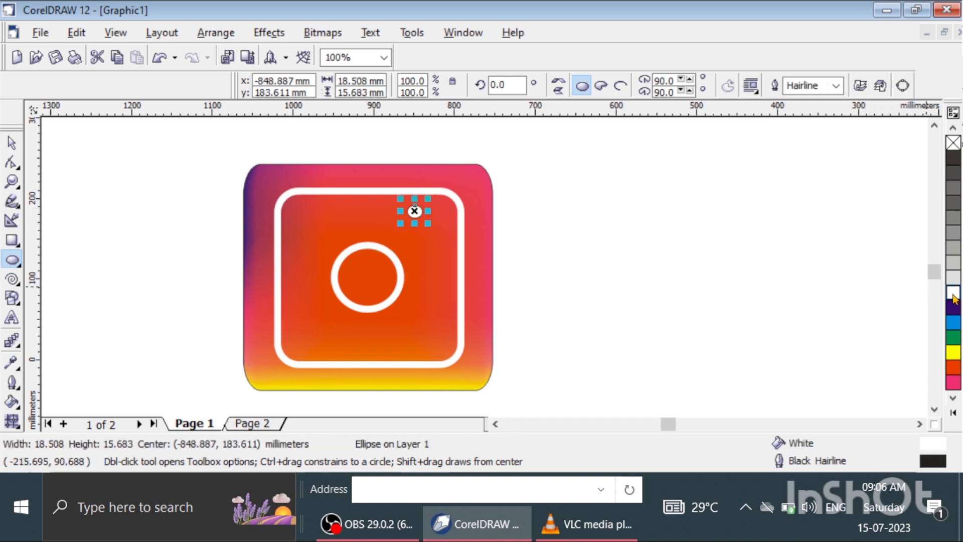
right_click(953, 294)
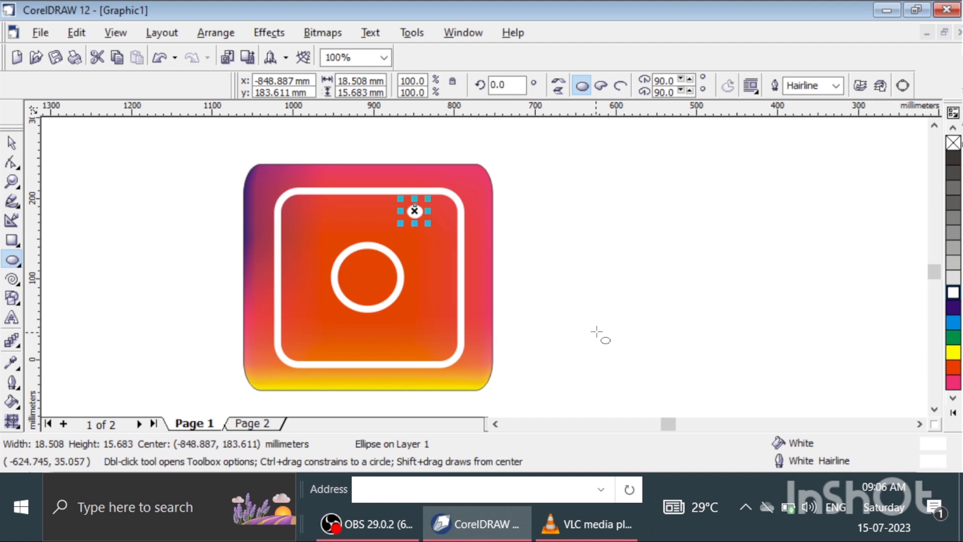
Step: Nudge the small white dot down by about 15 mm, away from the frame's upper edge, and deselect it
key("Down")
key("Down")
key("Down")
key("Down")
key("Down")
key("Down")
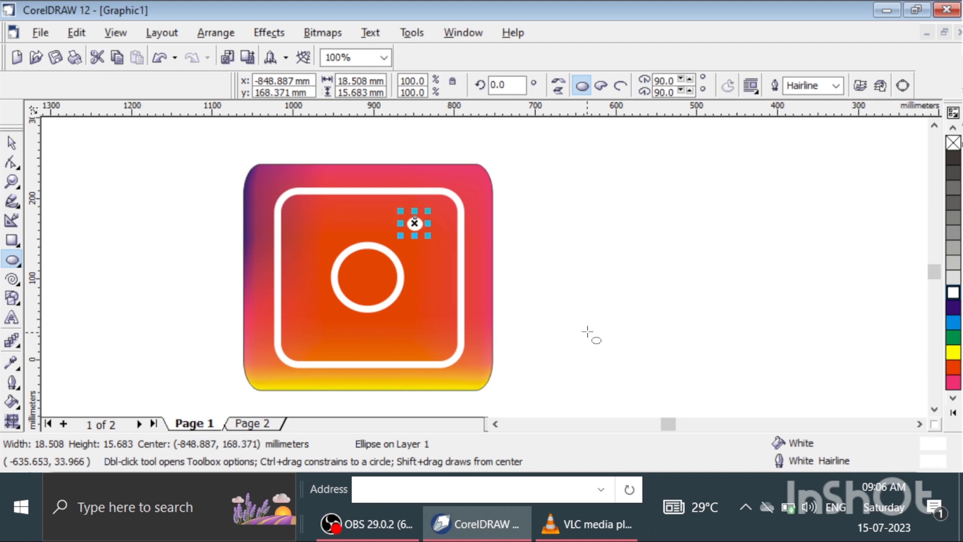
key("Escape")
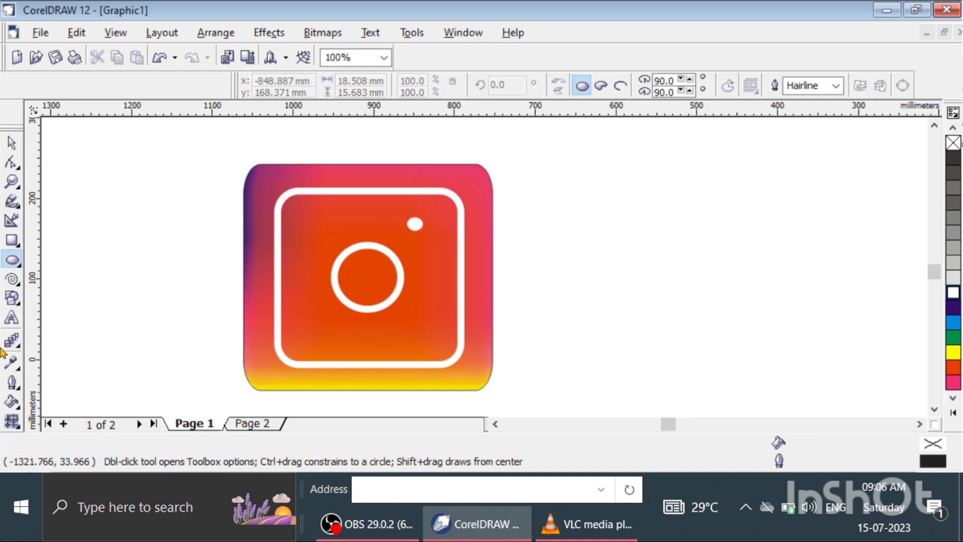